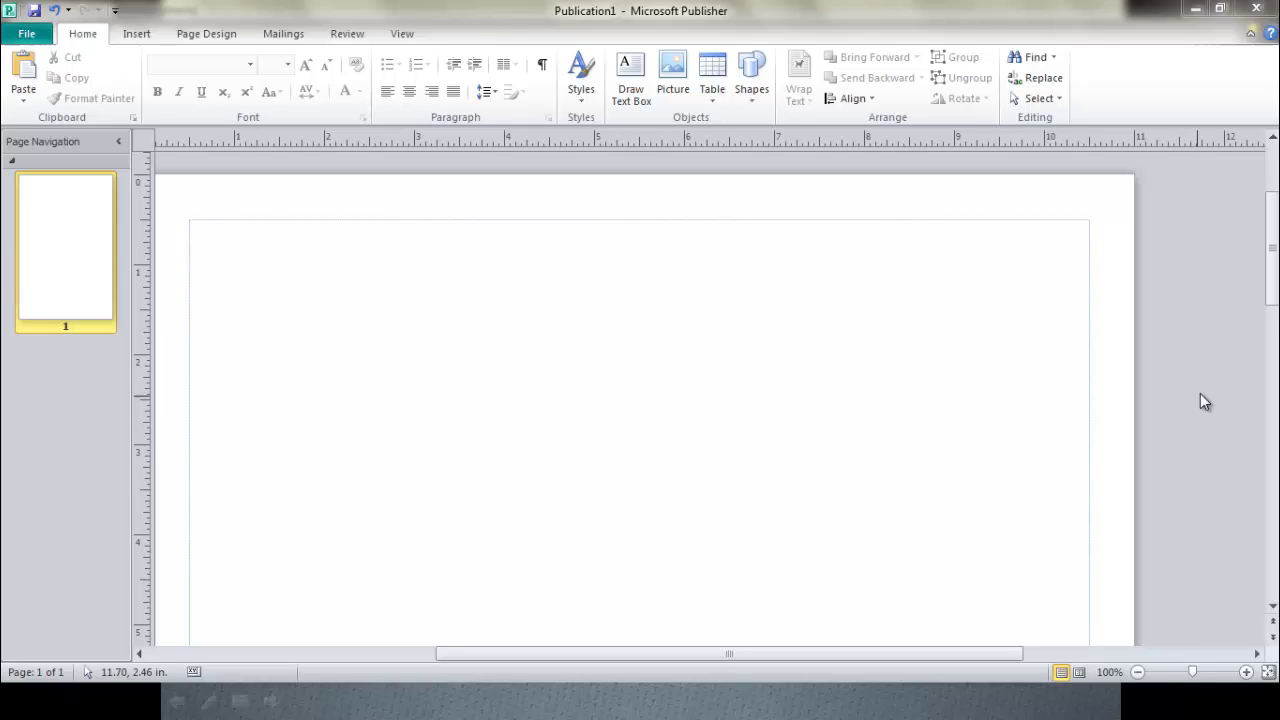
# Draw a rounded rectangle about 5.71 by 1.24 inches, centered near the page's upper margin.
pyautogui.click(133, 36)
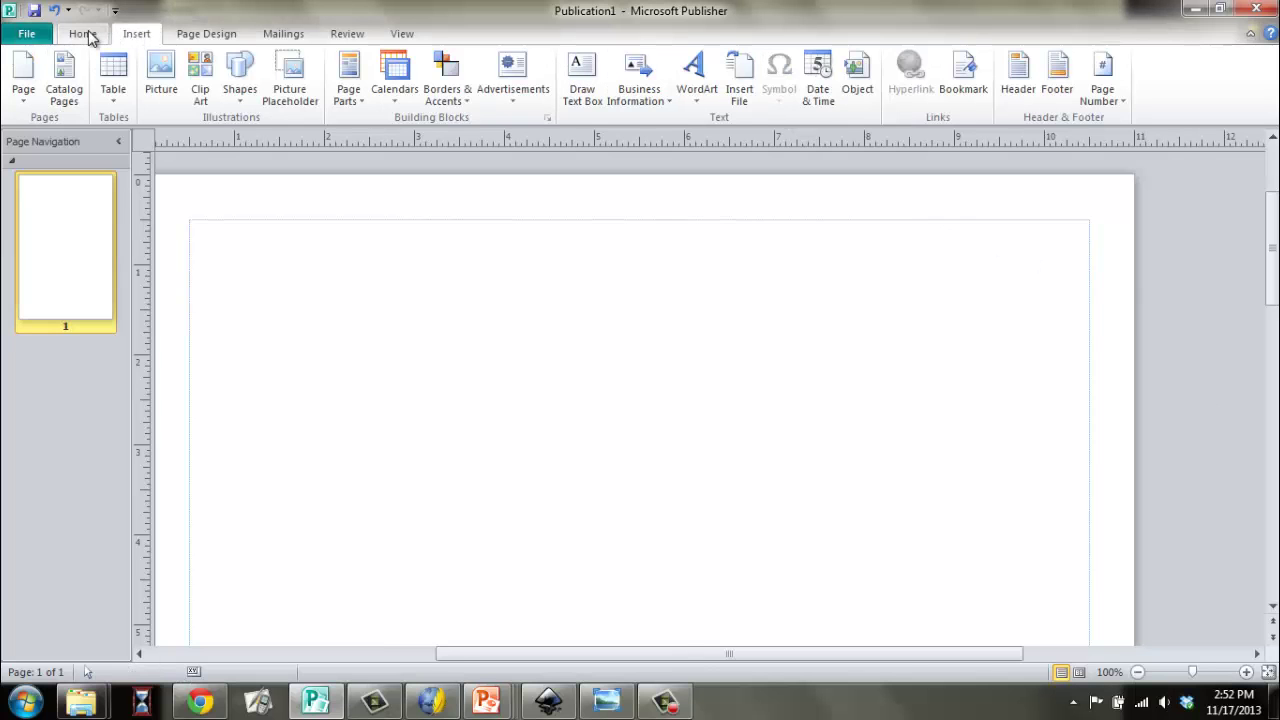
pyautogui.click(85, 36)
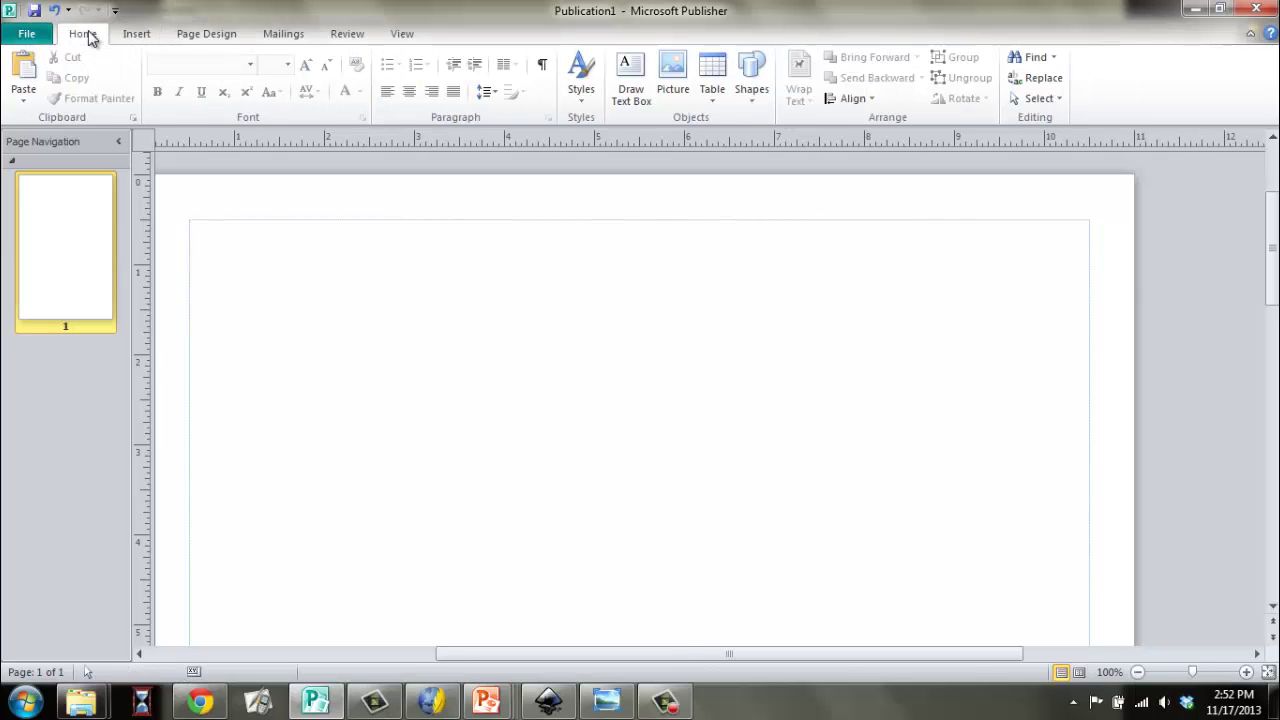
pyautogui.click(753, 85)
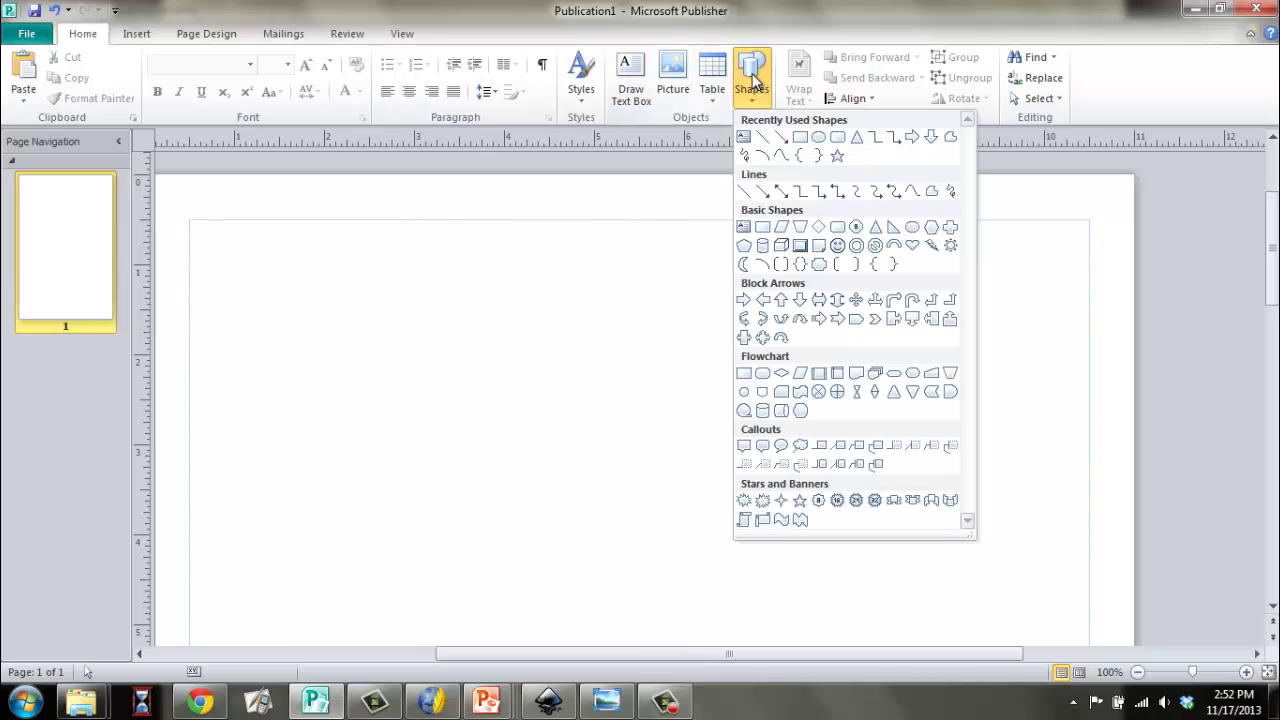
pyautogui.click(840, 139)
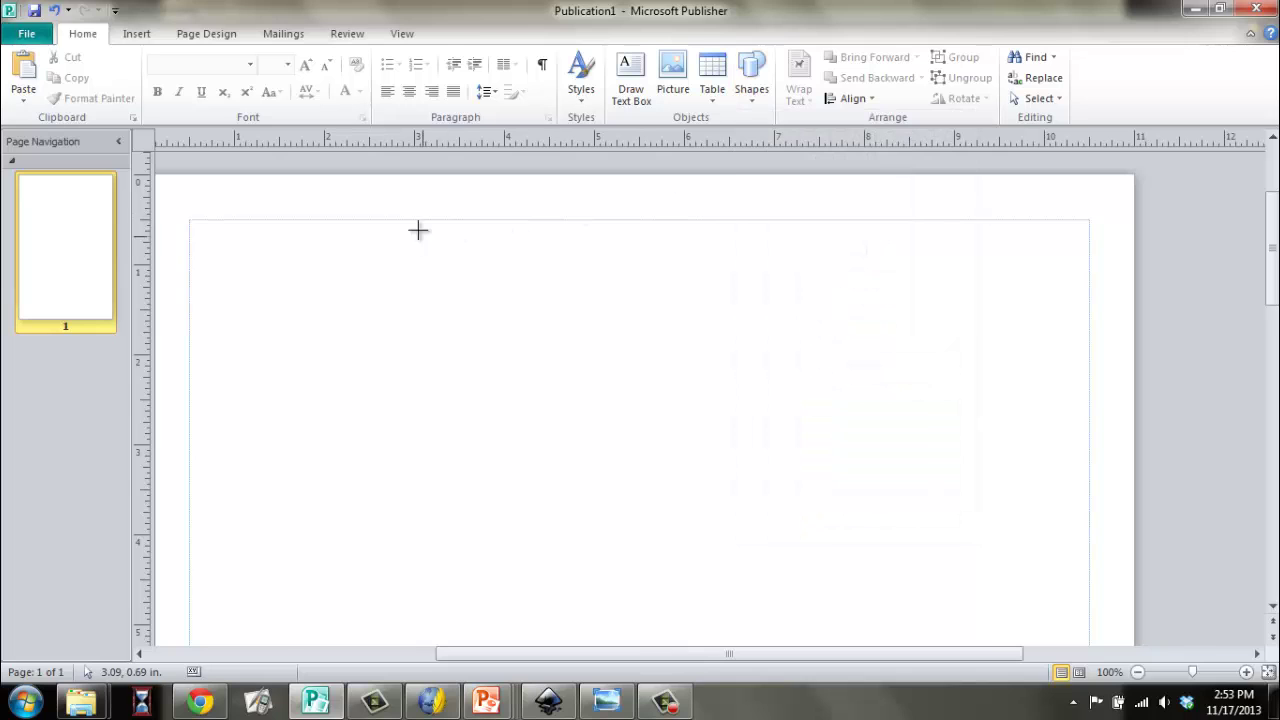
pyautogui.moveTo(399, 228)
pyautogui.mouseDown()
pyautogui.moveTo(716, 340)
pyautogui.moveTo(913, 340)
pyautogui.mouseUp()
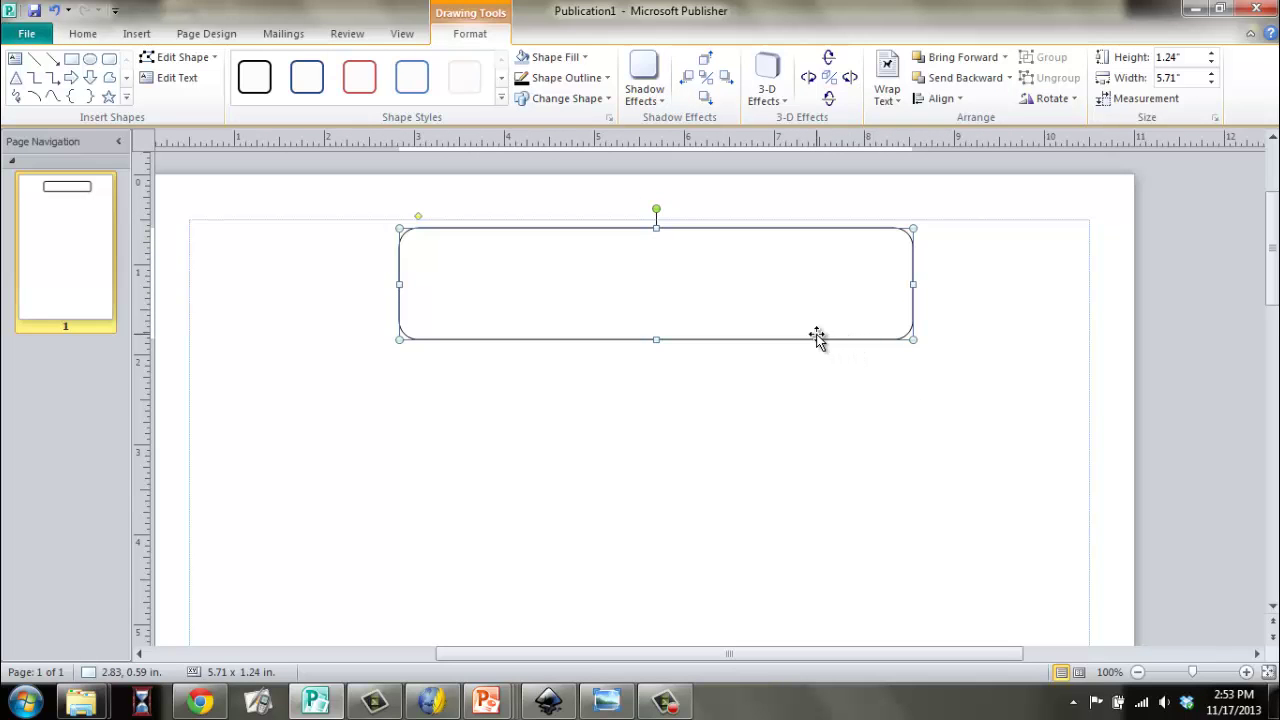
# Give the rounded rectangle the dark blue double-outline shape style and a light blue fill.
pyautogui.click(502, 100)
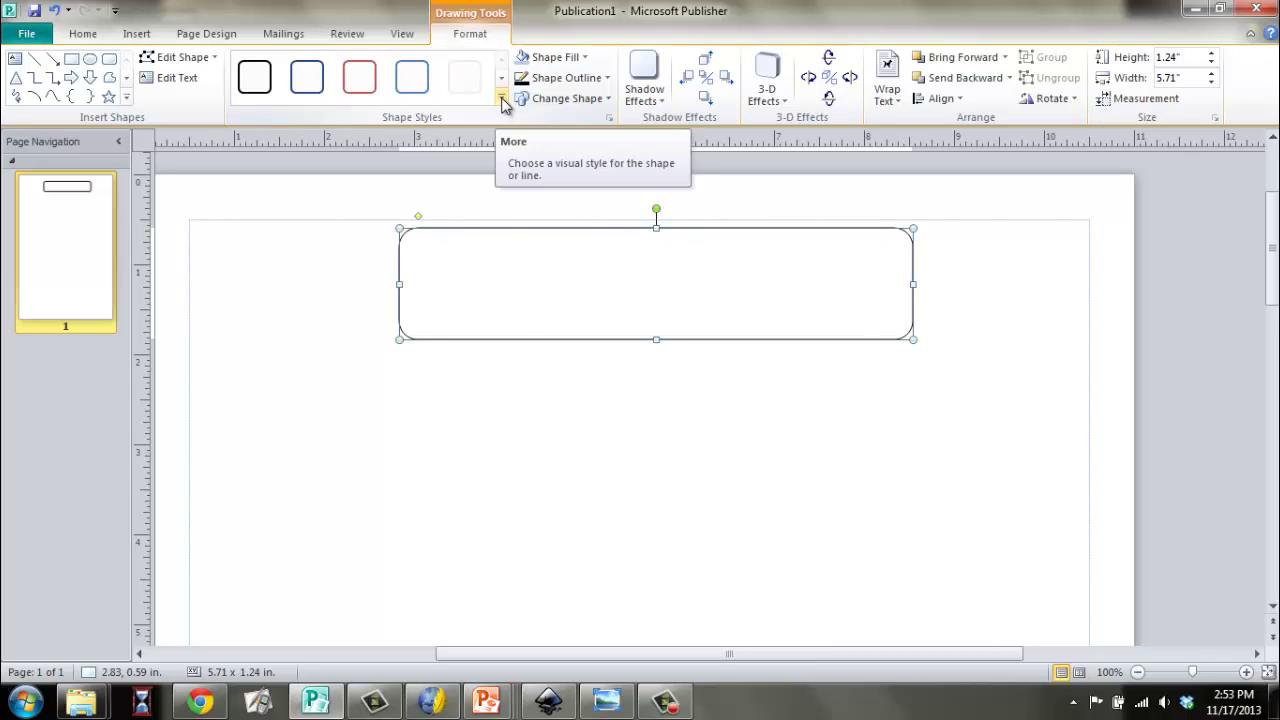
pyautogui.click(502, 100)
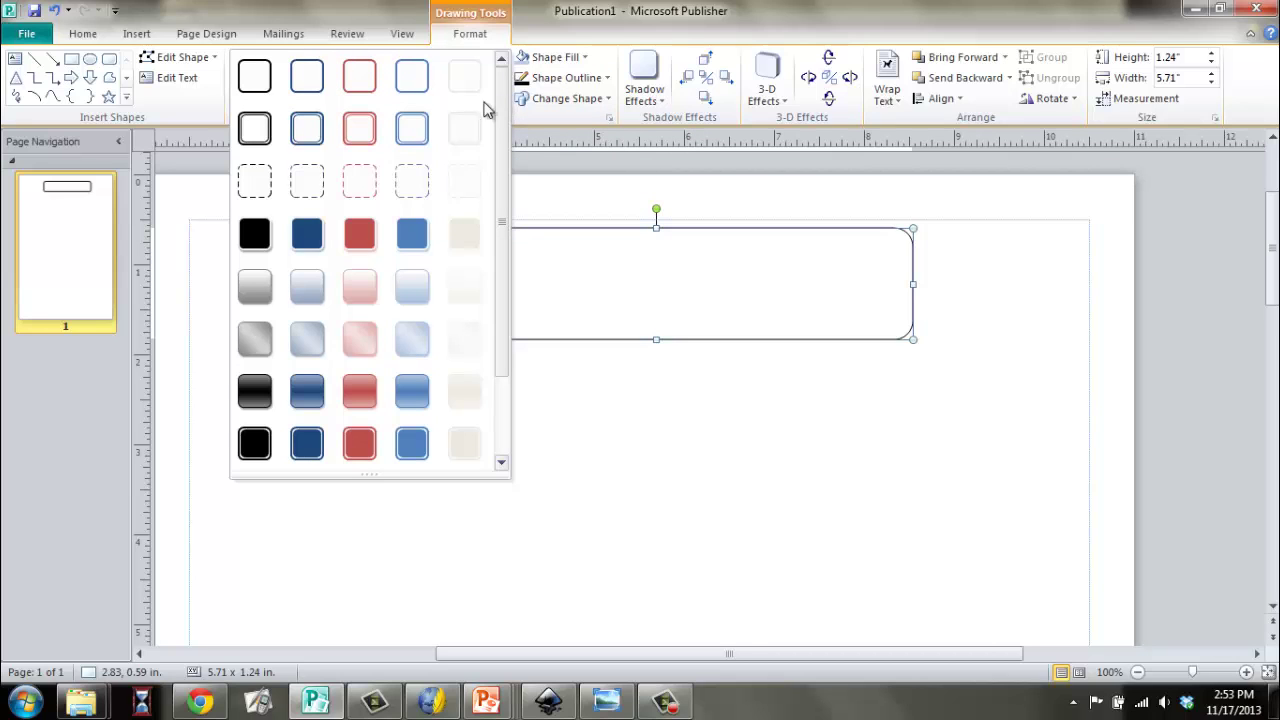
pyautogui.click(307, 130)
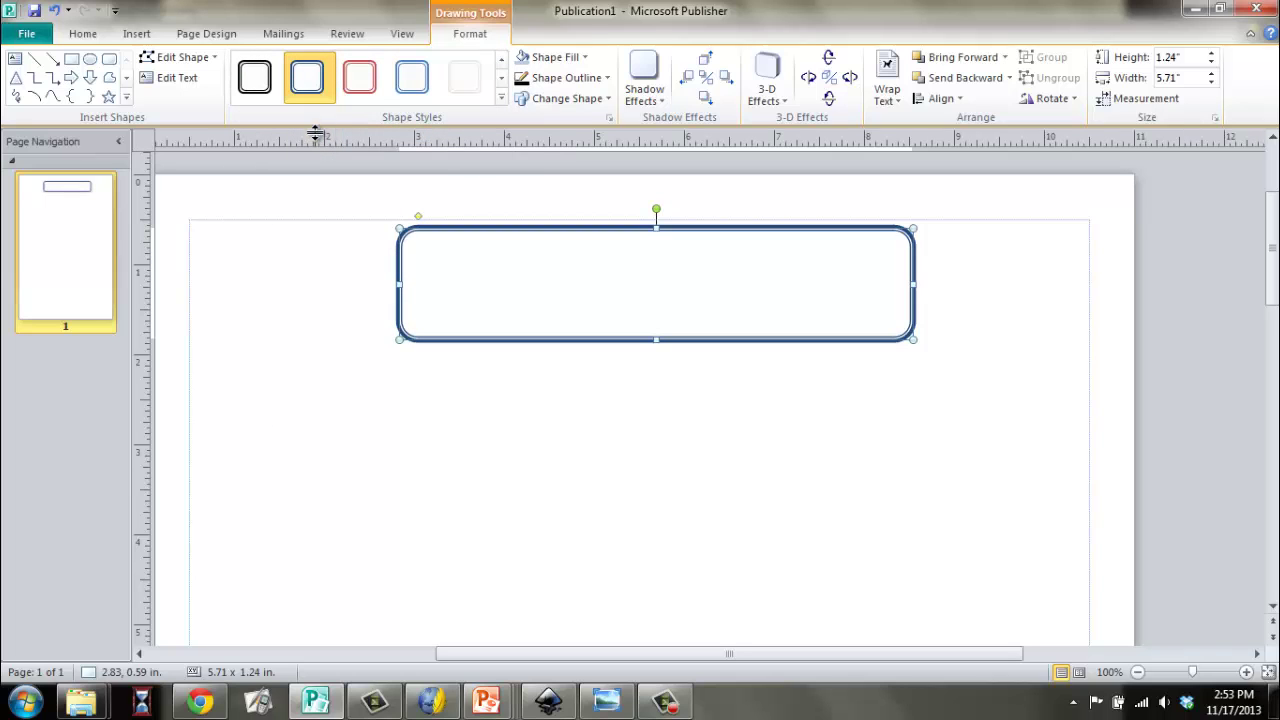
pyautogui.click(587, 57)
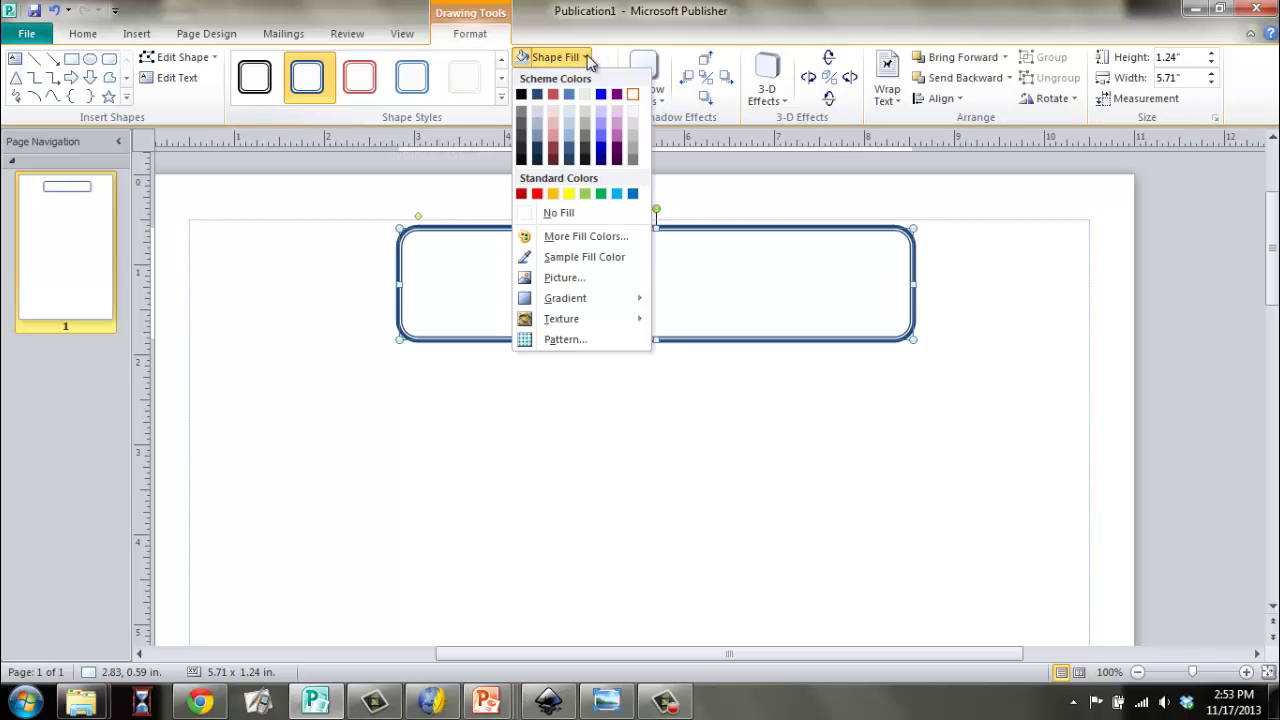
pyautogui.click(569, 127)
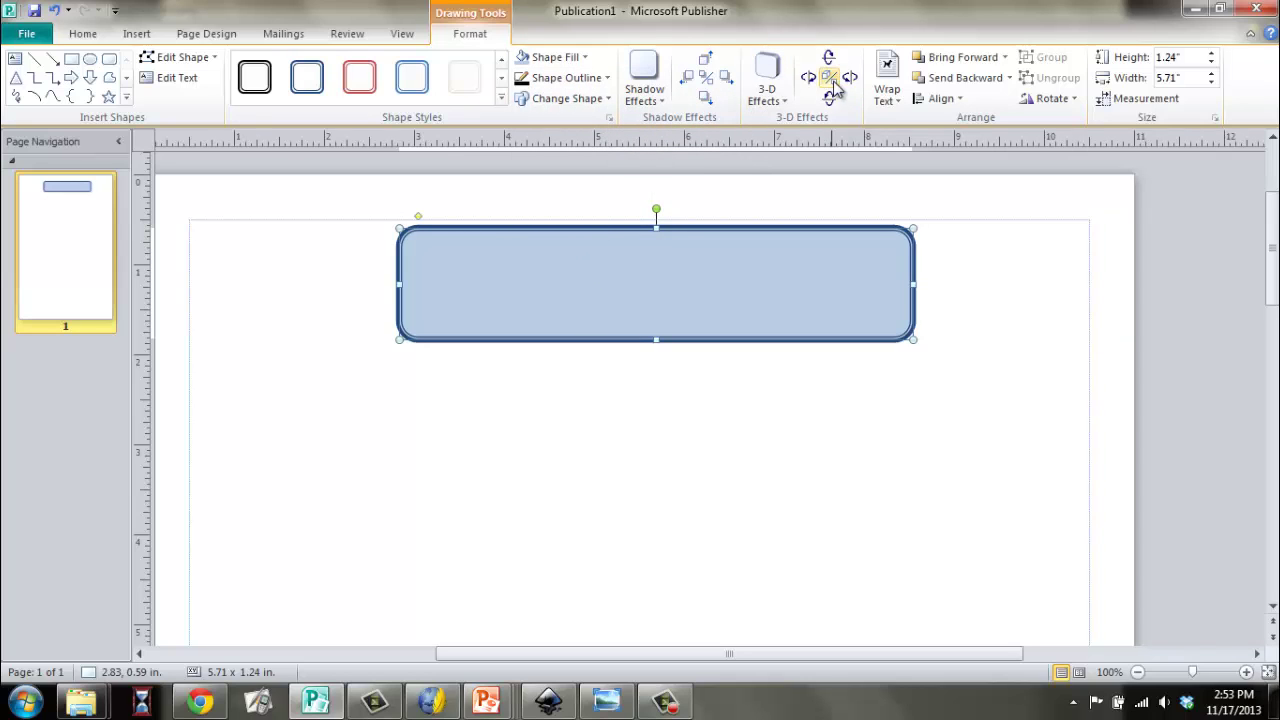
# Add a text box over the blue rectangle reading "How a bill becomes a law", centered horizontally and vertically.
pyautogui.click(136, 34)
pyautogui.click(572, 80)
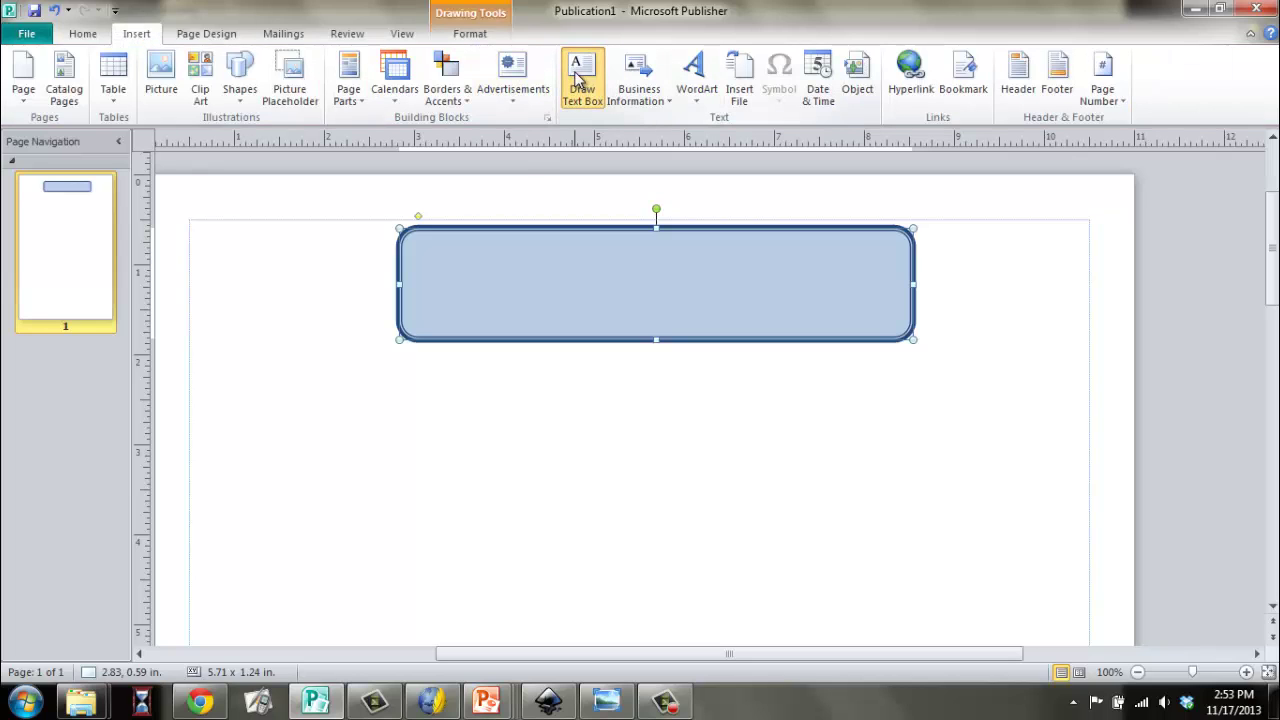
pyautogui.moveTo(412, 233)
pyautogui.mouseDown()
pyautogui.moveTo(497, 291)
pyautogui.moveTo(834, 317)
pyautogui.moveTo(905, 335)
pyautogui.mouseUp()
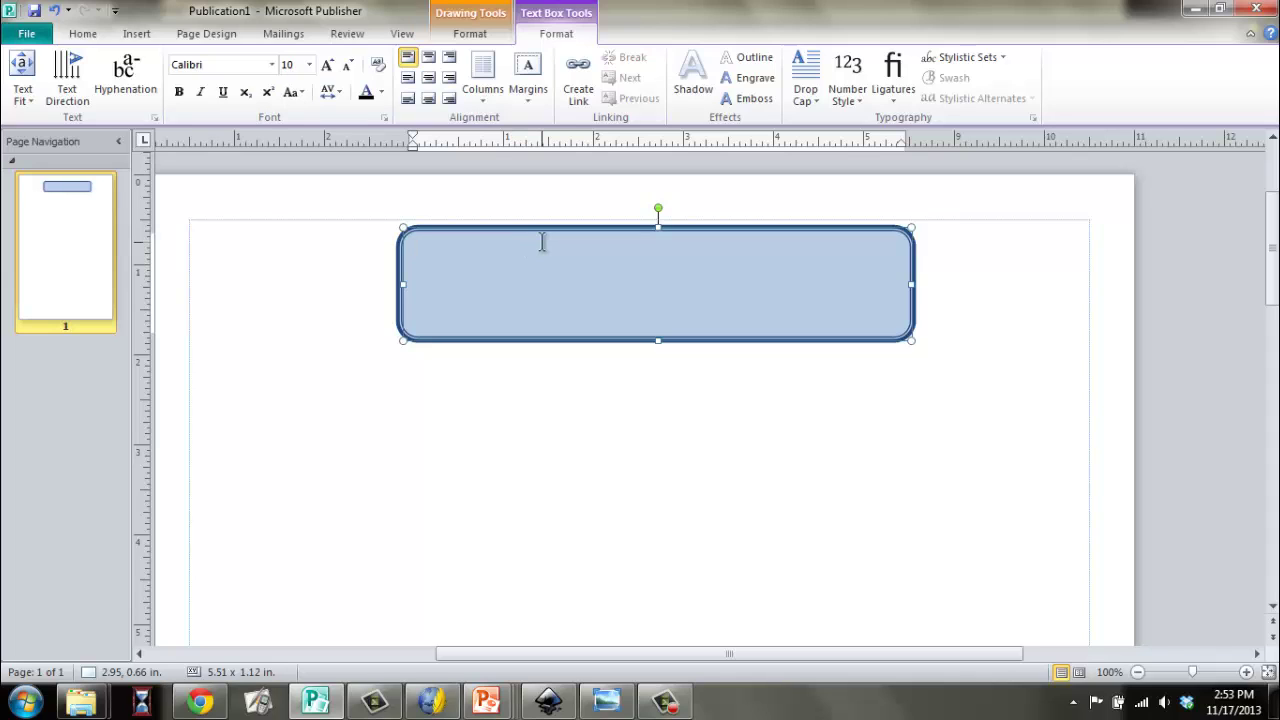
pyautogui.write('How a bill becomes a law.')
pyautogui.tripleClick(479, 244)
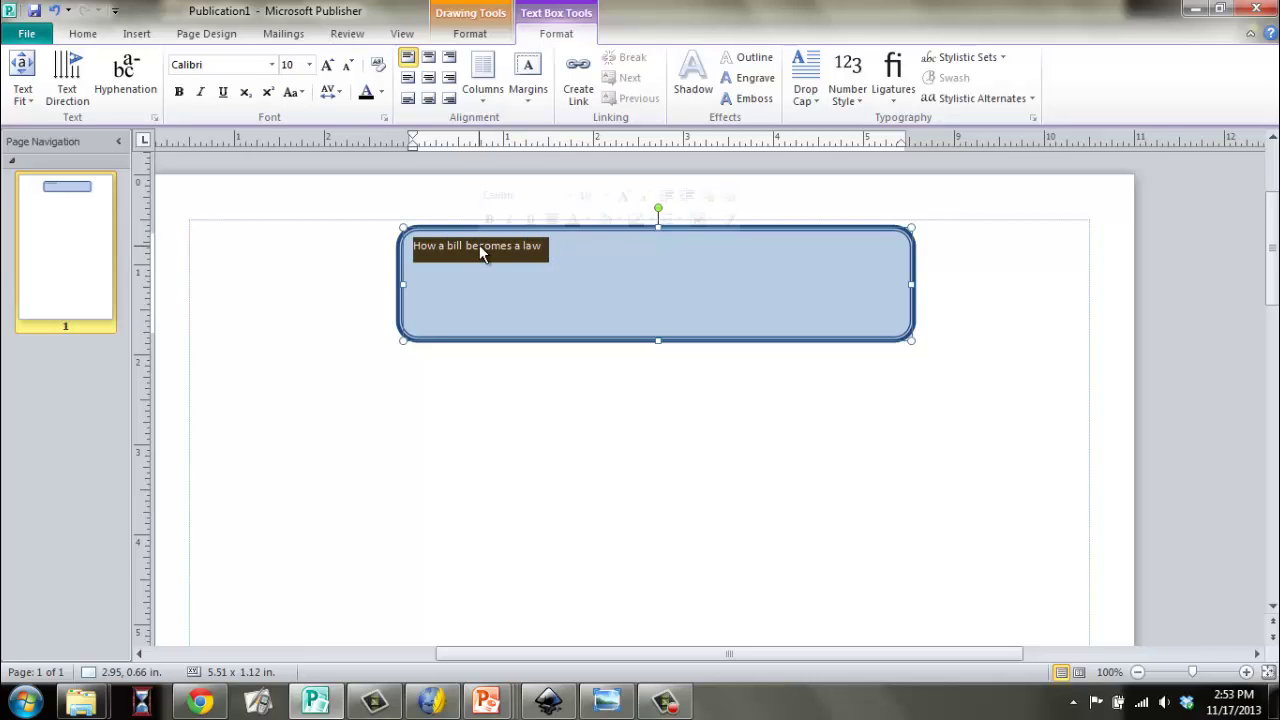
pyautogui.click(429, 79)
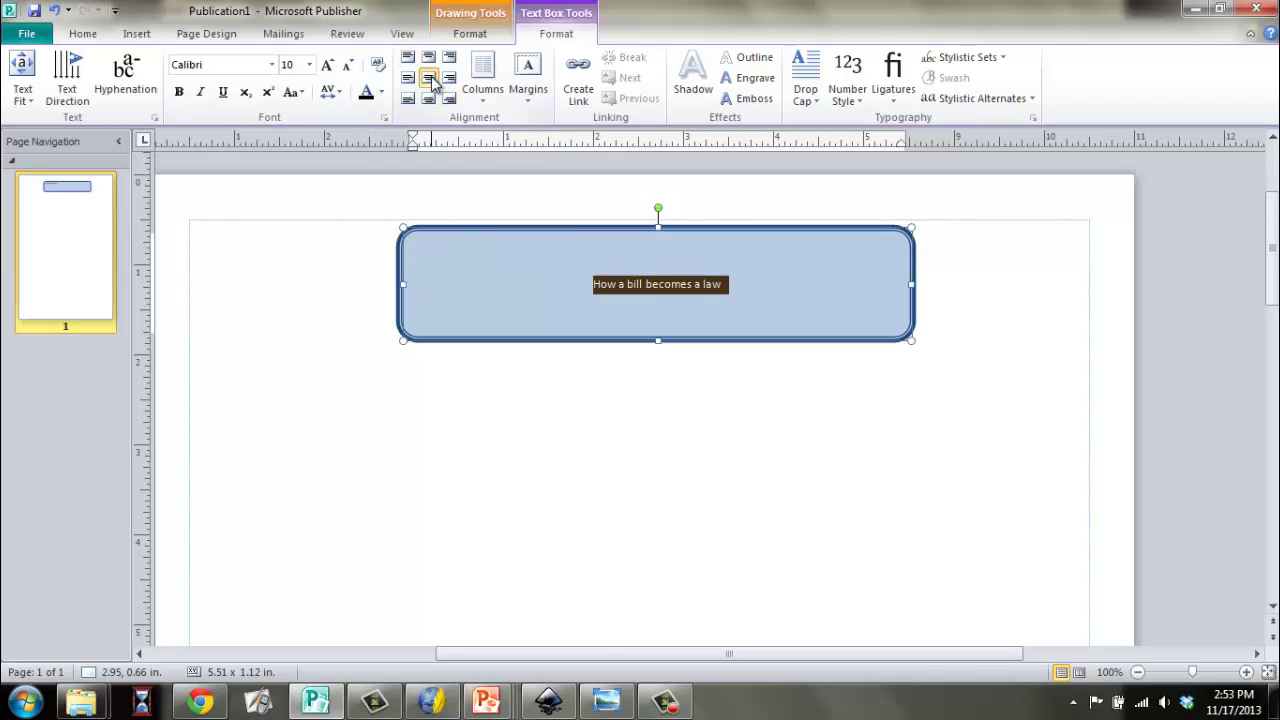
# Enlarge the title text to font size 36 and deselect it.
pyautogui.click(330, 66)
pyautogui.click(330, 66)
pyautogui.click(332, 66)
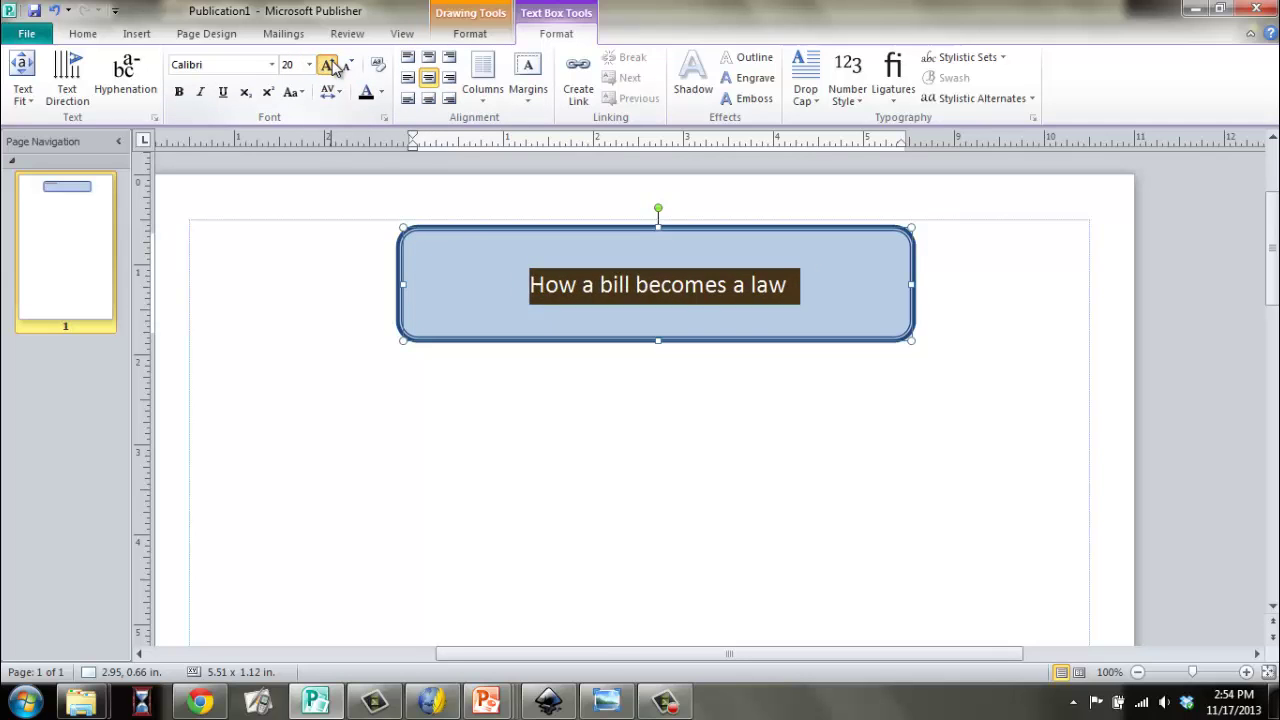
pyautogui.click(335, 67)
pyautogui.click(331, 66)
pyautogui.click(331, 66)
pyautogui.click(331, 66)
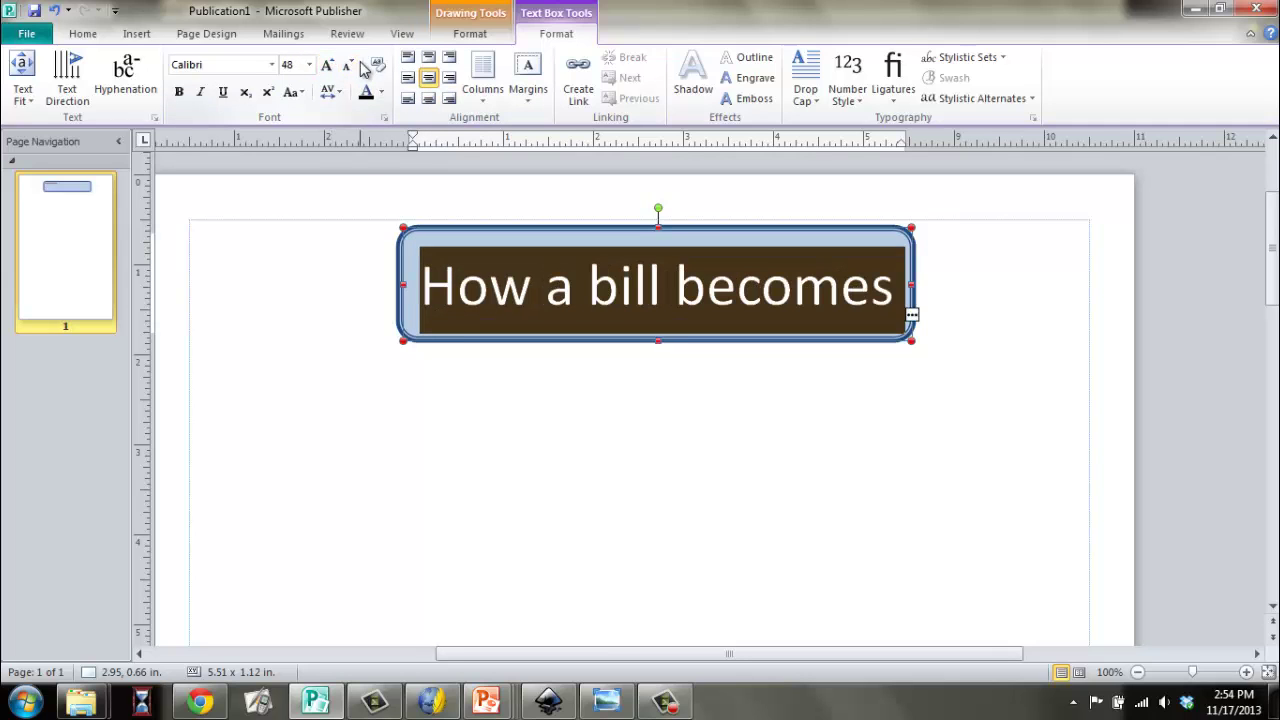
pyautogui.click(350, 66)
pyautogui.click(350, 66)
pyautogui.click(330, 66)
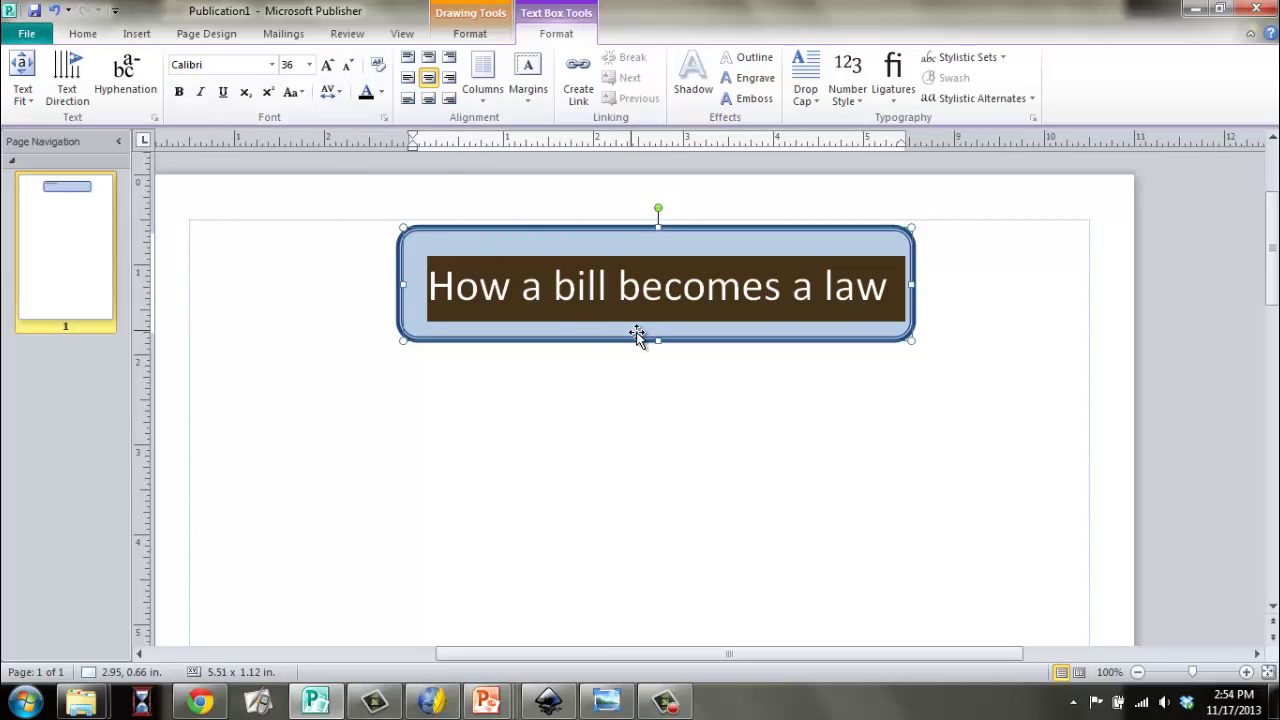
pyautogui.click(680, 408)
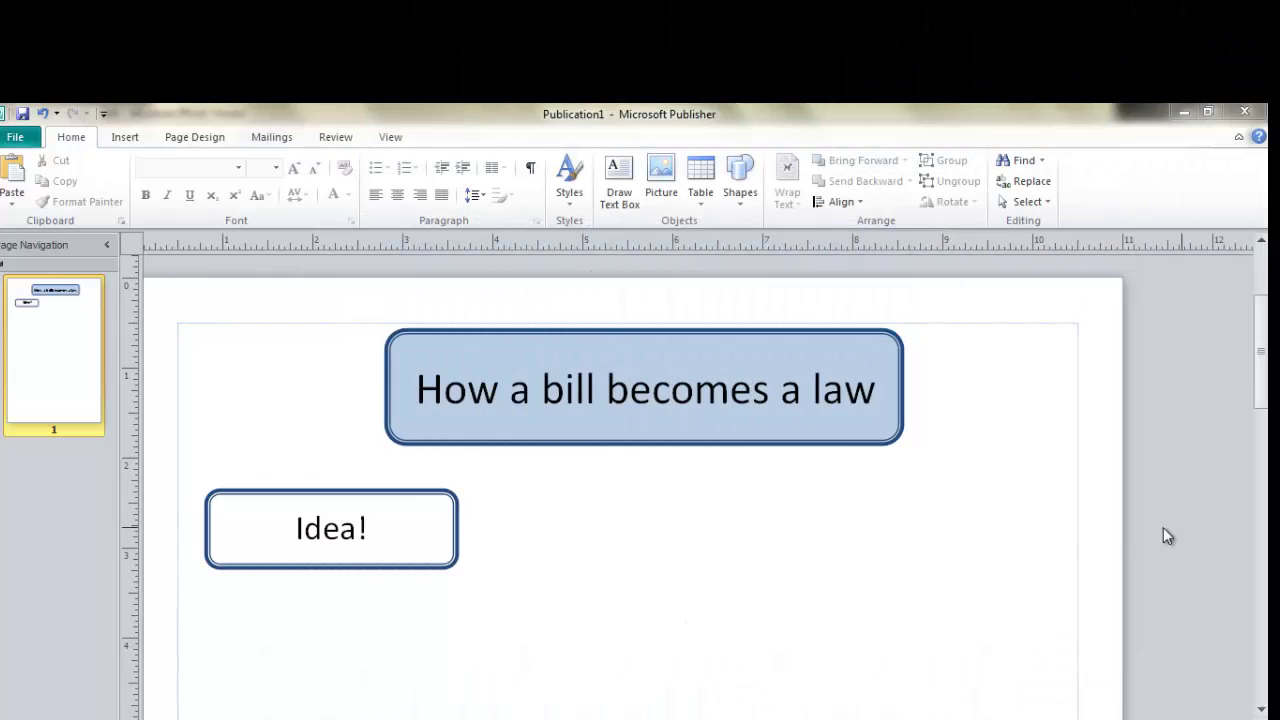
# Check the flow chart rough draft in Windows Photo Viewer, and back in Publisher group the "Idea!" text box with its rounded rectangle.
pyautogui.click(447, 558)
pyautogui.hotkey('alt', 'Tab')
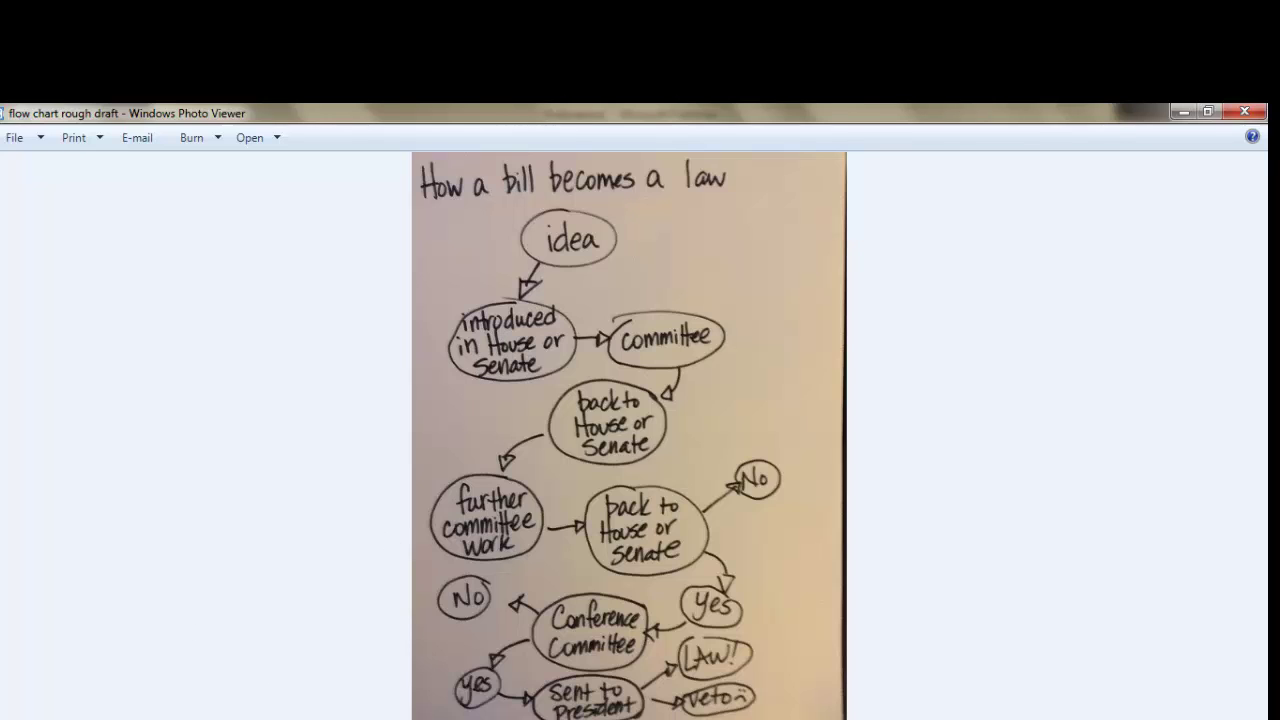
pyautogui.click(304, 718)
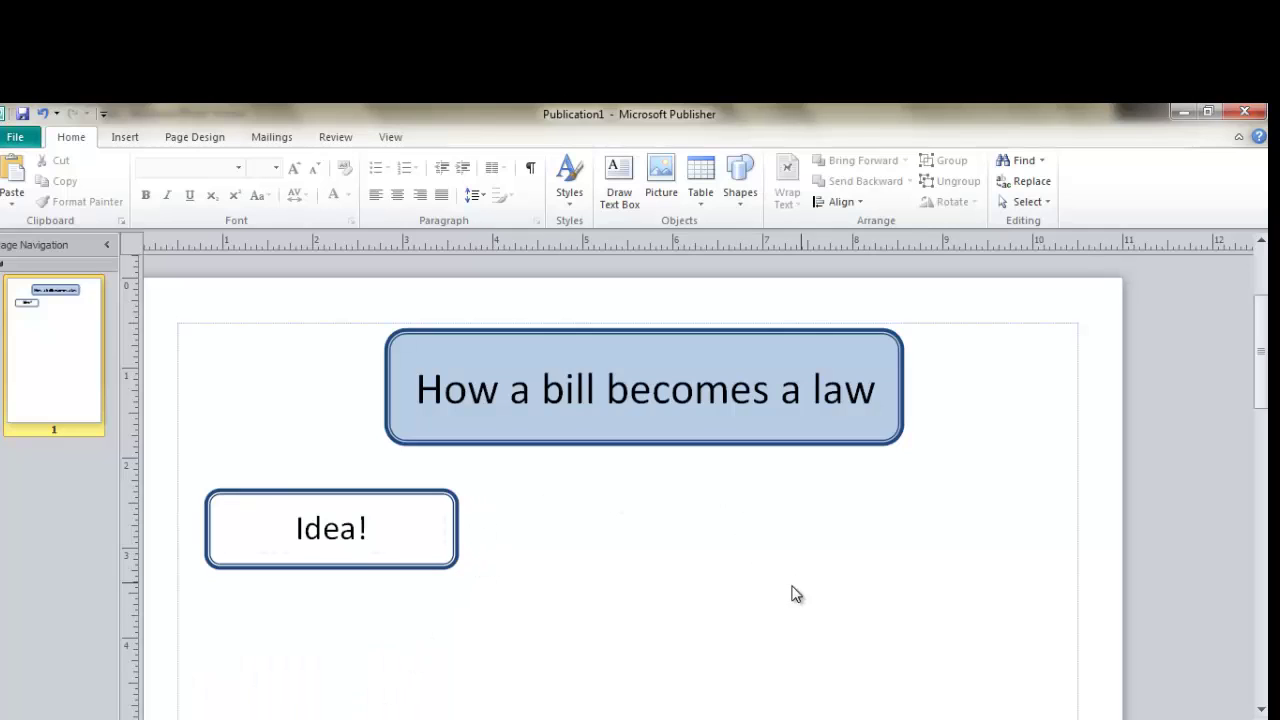
pyautogui.click(452, 542)
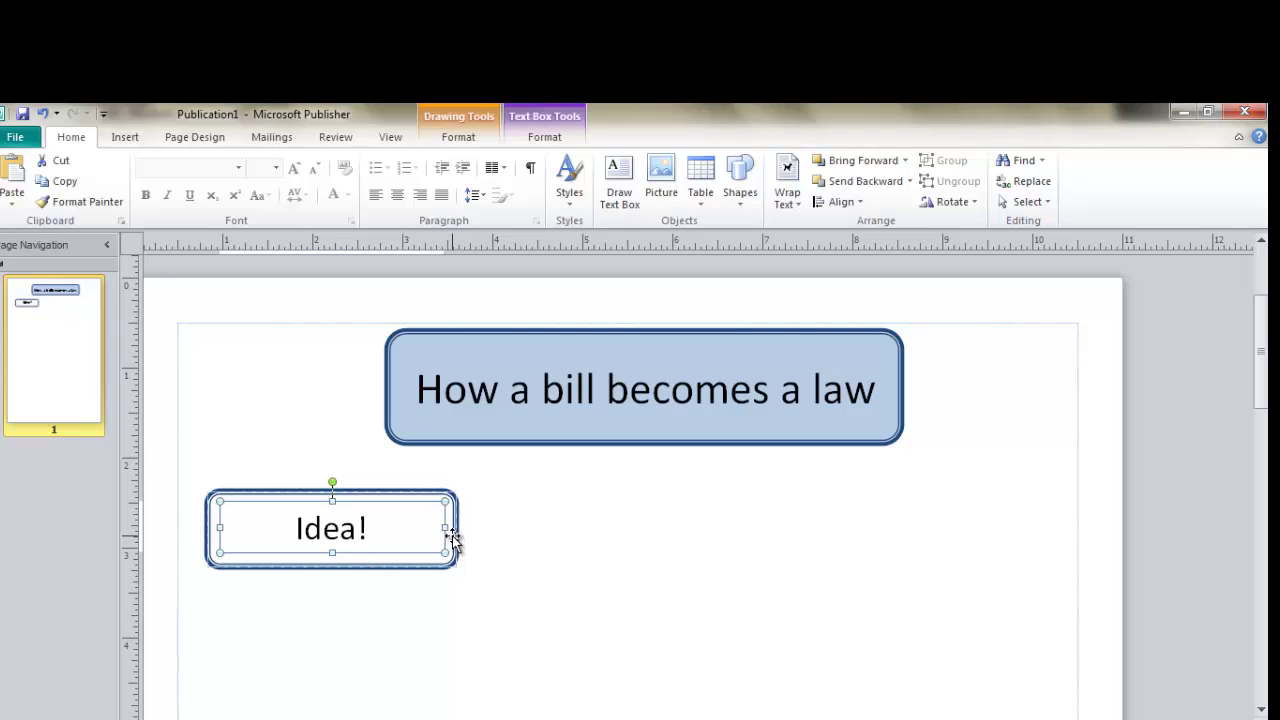
pyautogui.click(453, 539)
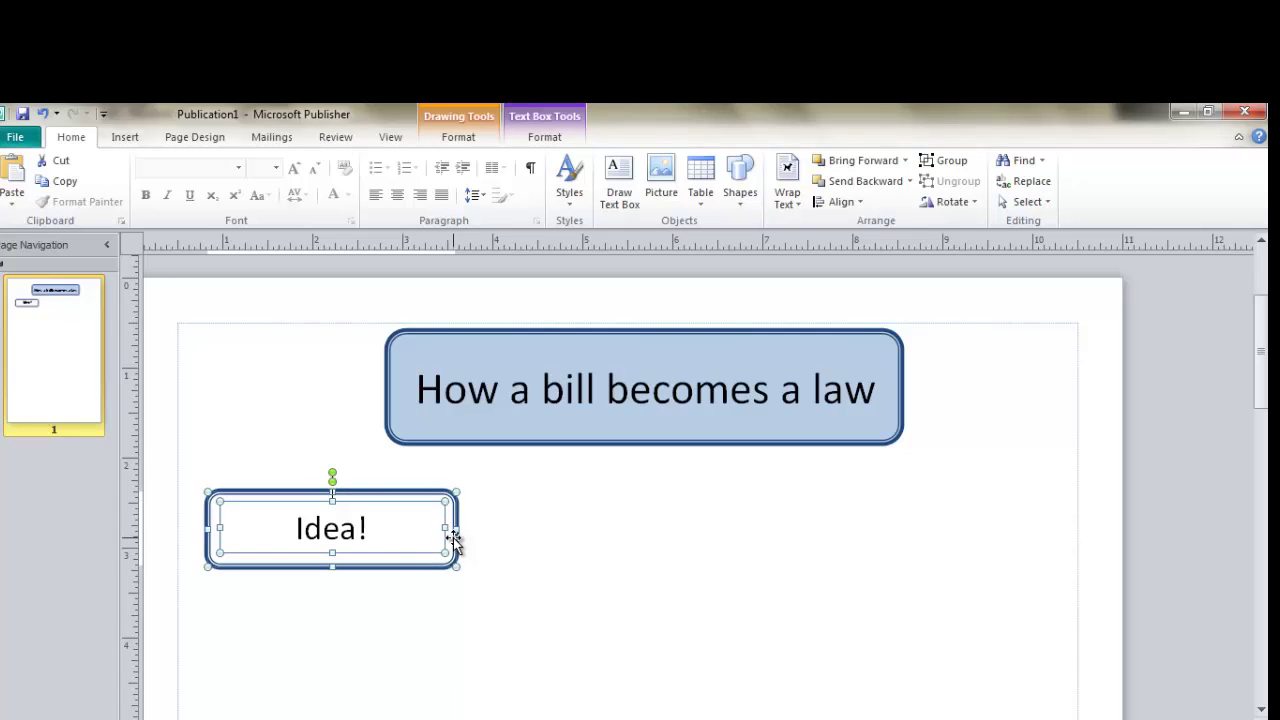
pyautogui.rightClick(453, 538)
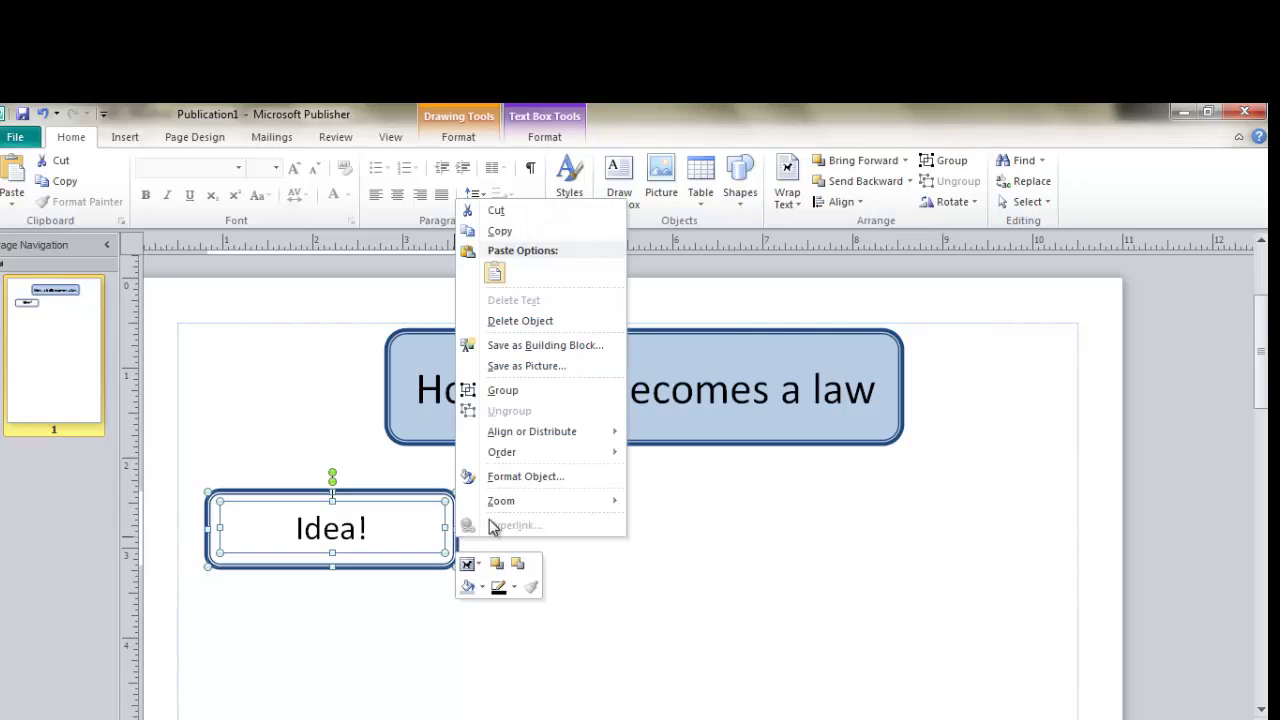
pyautogui.click(532, 392)
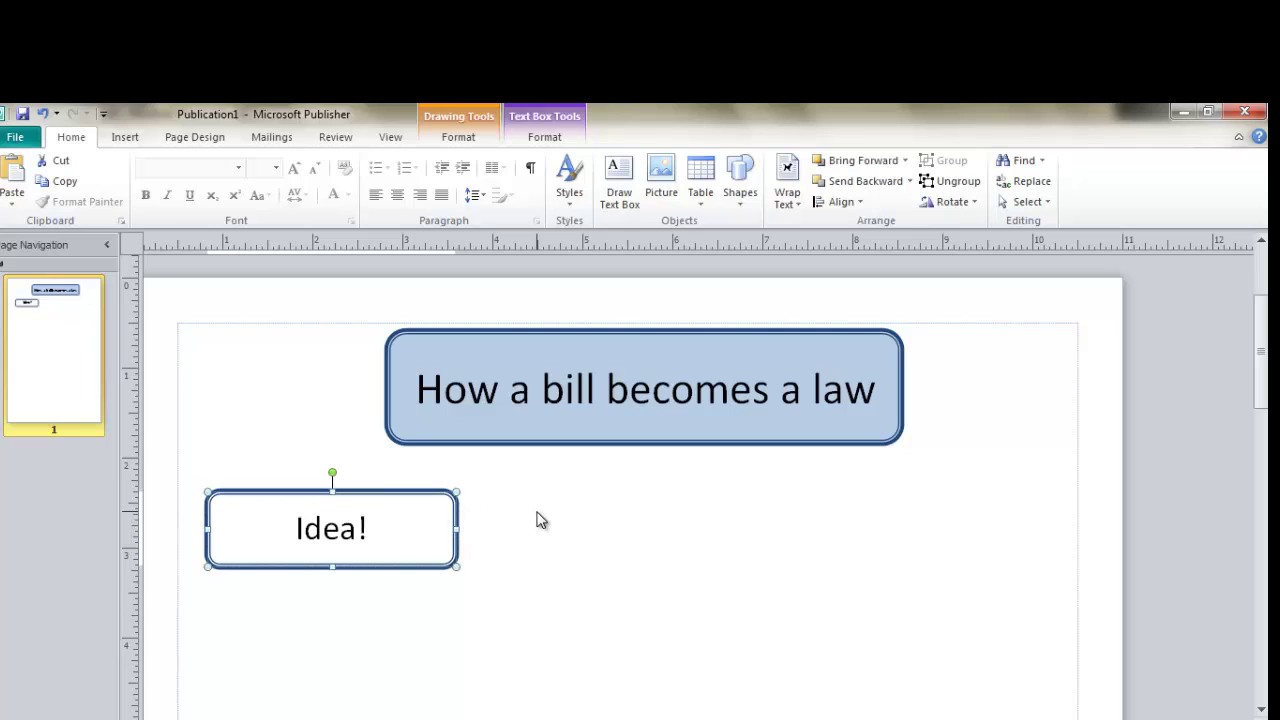
# Copy the grouped "Idea!" box, paste it and place the duplicate level with the original on its right side.
pyautogui.rightClick(450, 517)
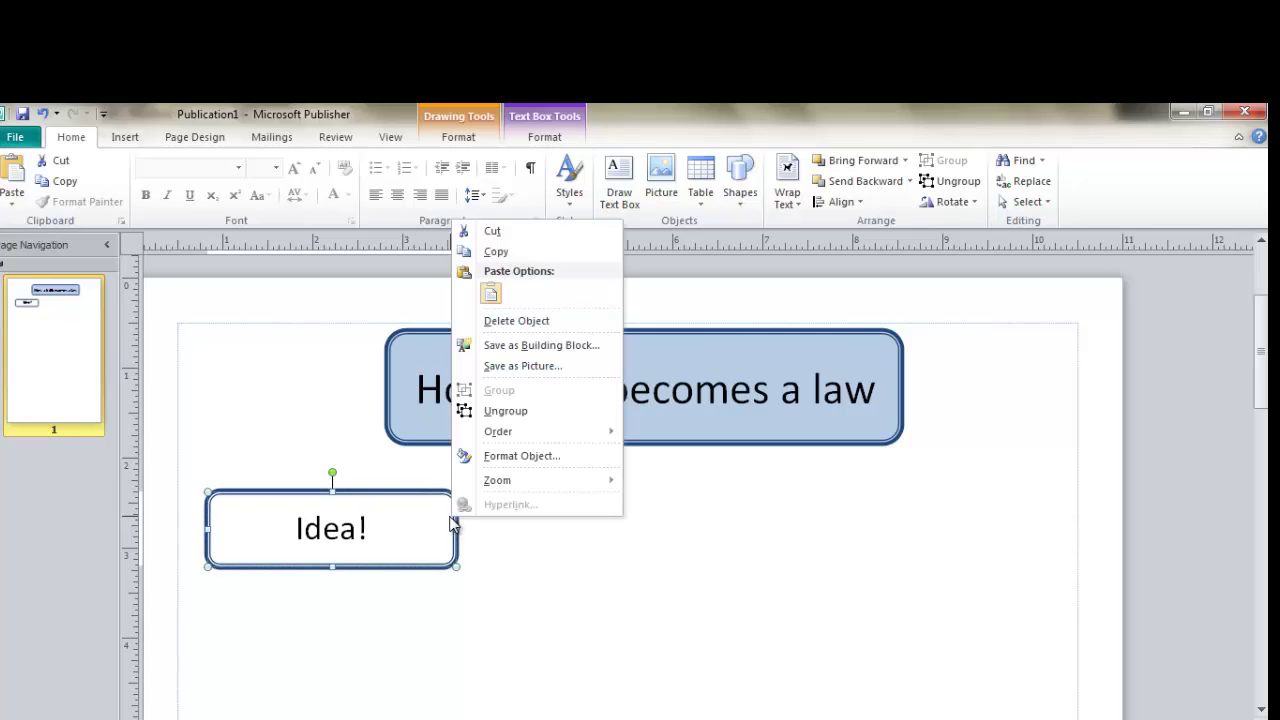
pyautogui.click(497, 251)
pyautogui.click(649, 548)
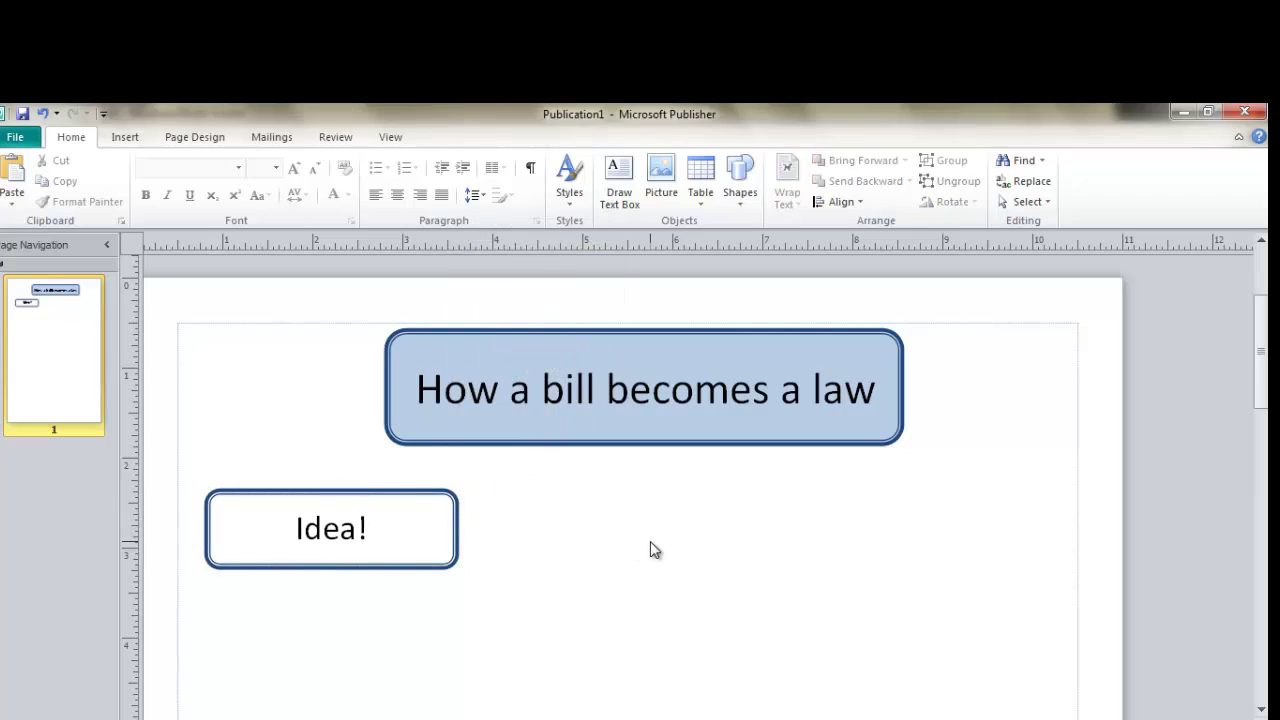
pyautogui.hotkey('ctrl', 'v')
pyautogui.moveTo(449, 504); pyautogui.dragTo(788, 493)
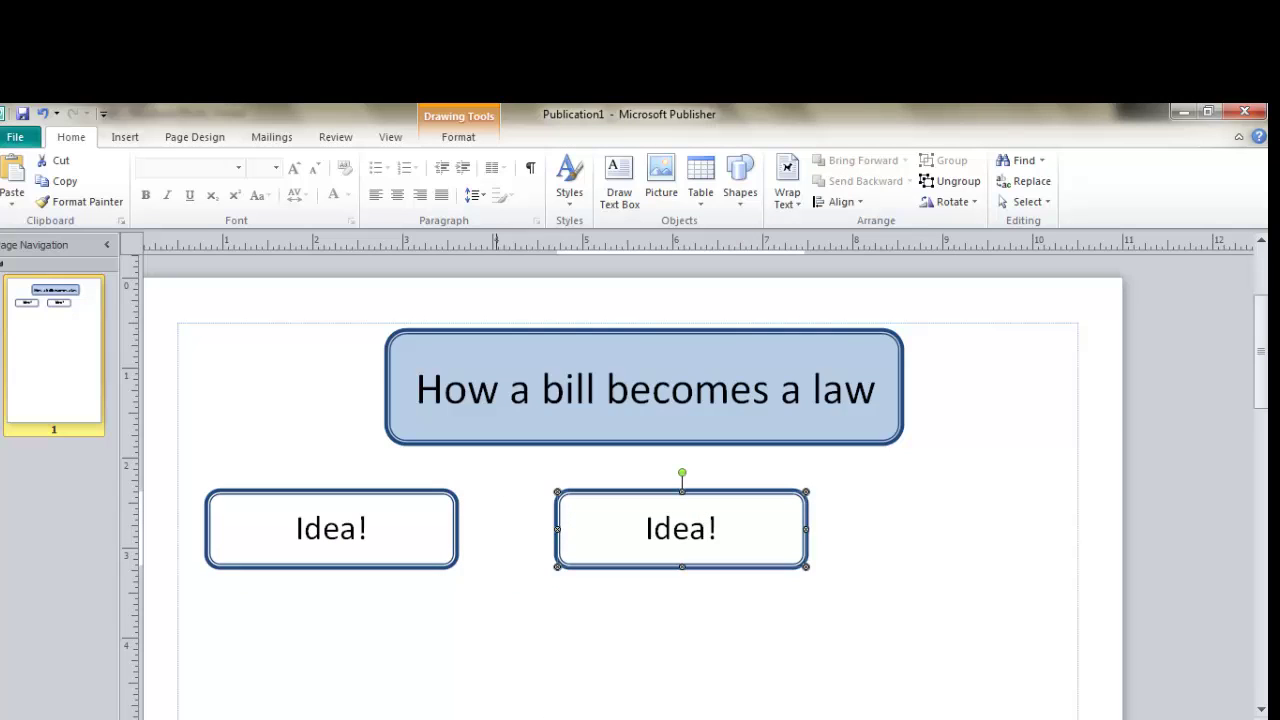
# Consult the flow chart rough draft photo, and replace the duplicated box's text with "Idea is introducted in the house and senate".
pyautogui.click(627, 521)
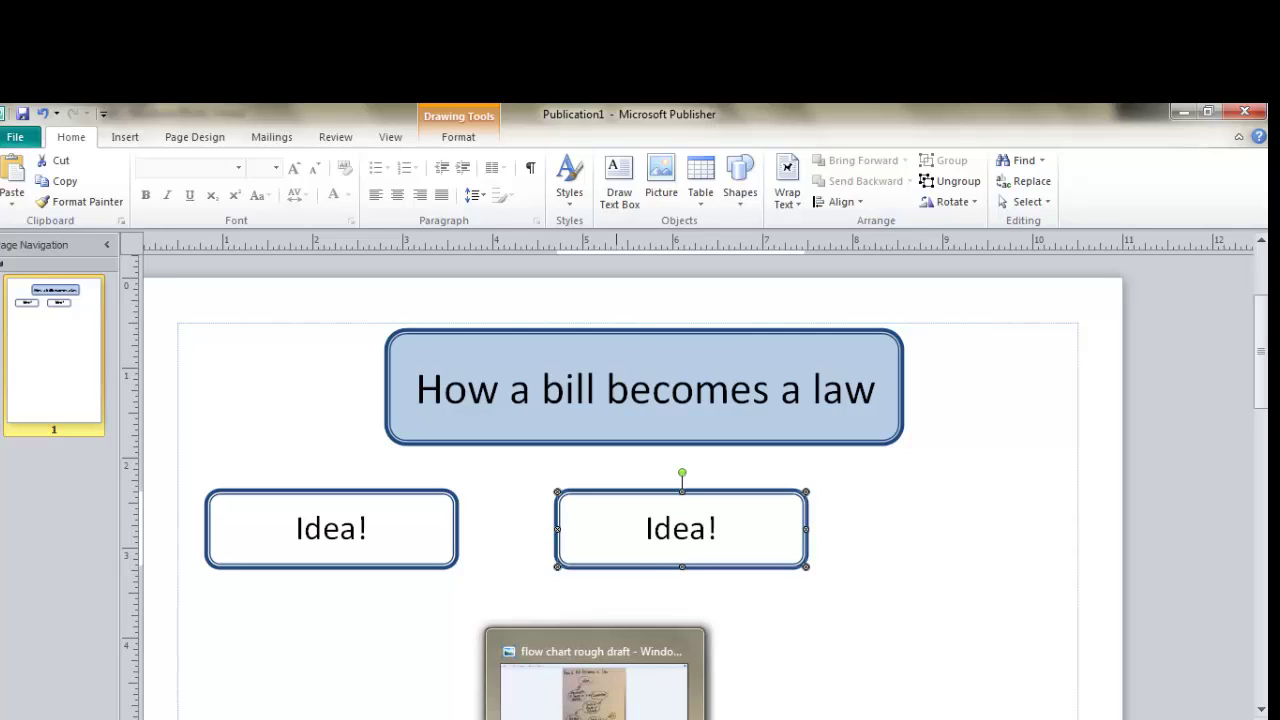
pyautogui.click(597, 670)
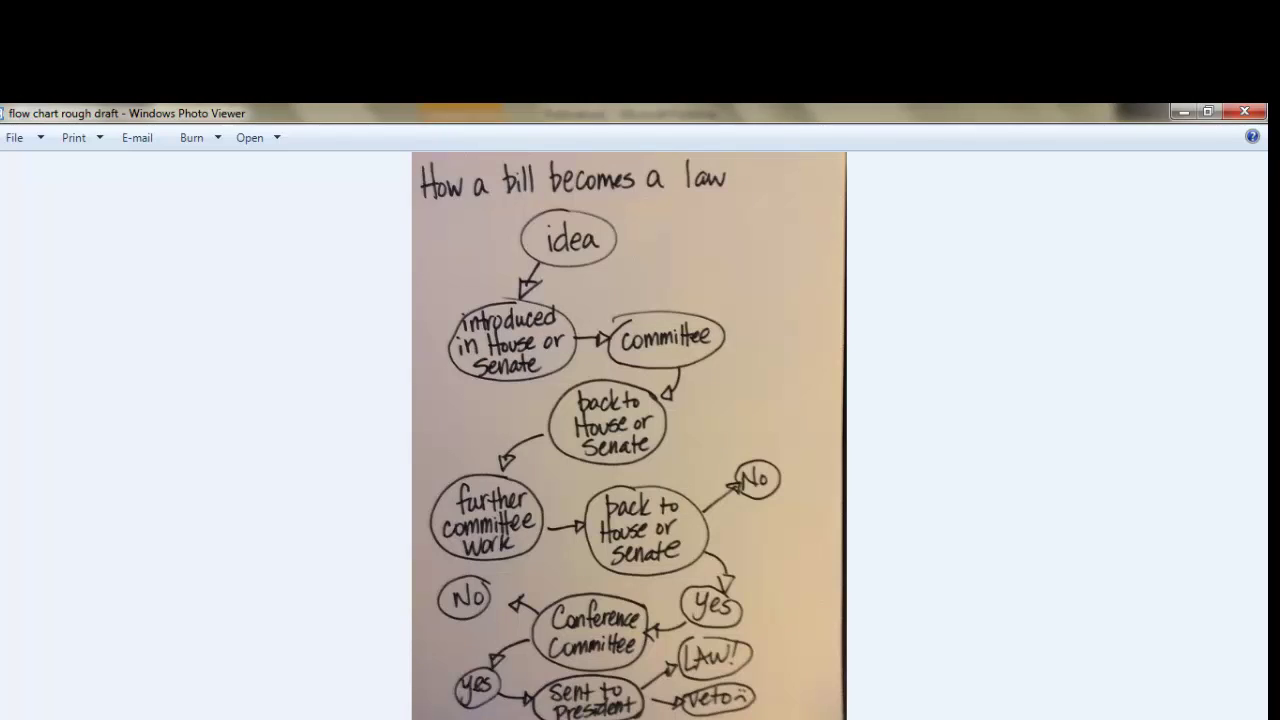
pyautogui.click(450, 715)
pyautogui.doubleClick(692, 528)
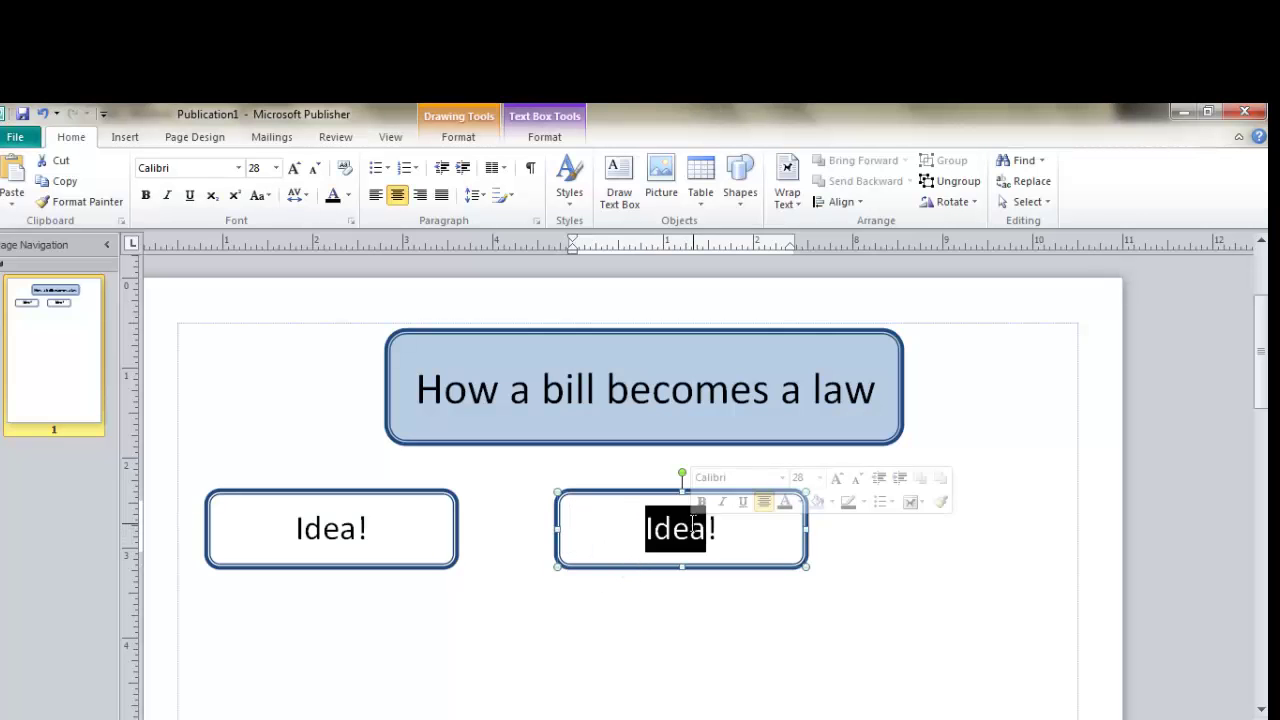
pyautogui.moveTo(704, 528); pyautogui.dragTo(618, 530)
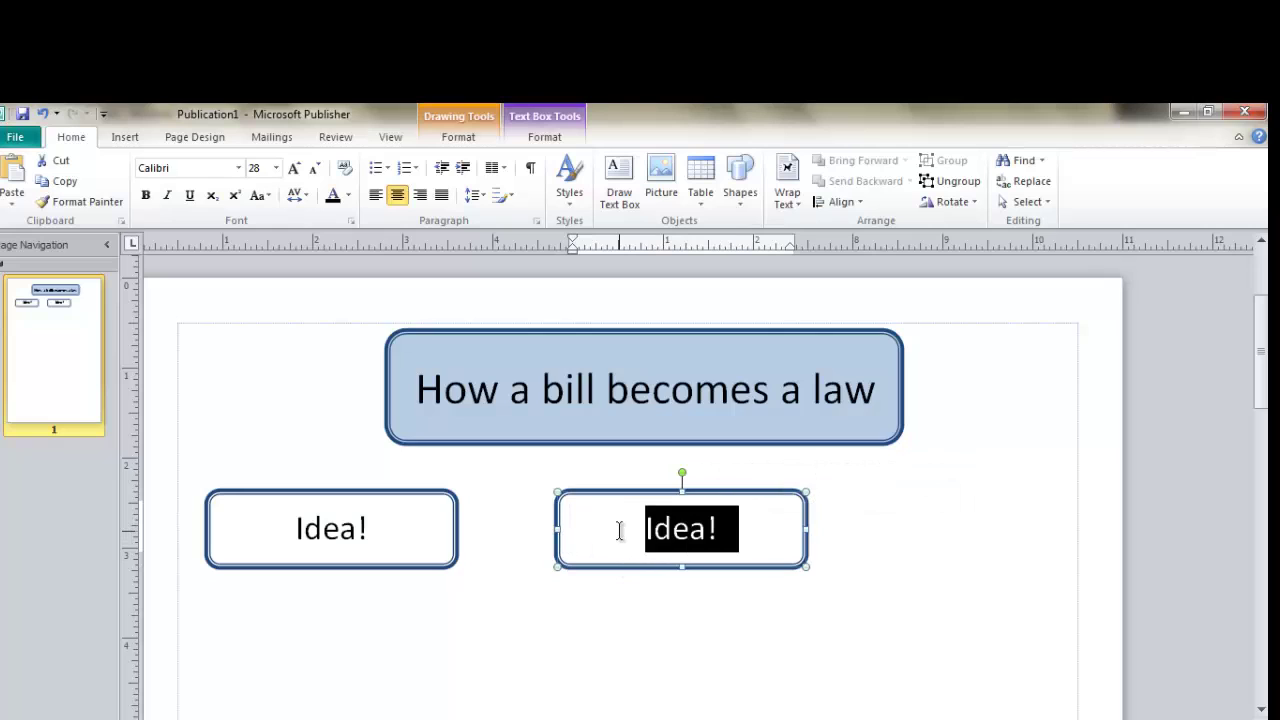
pyautogui.write('id')
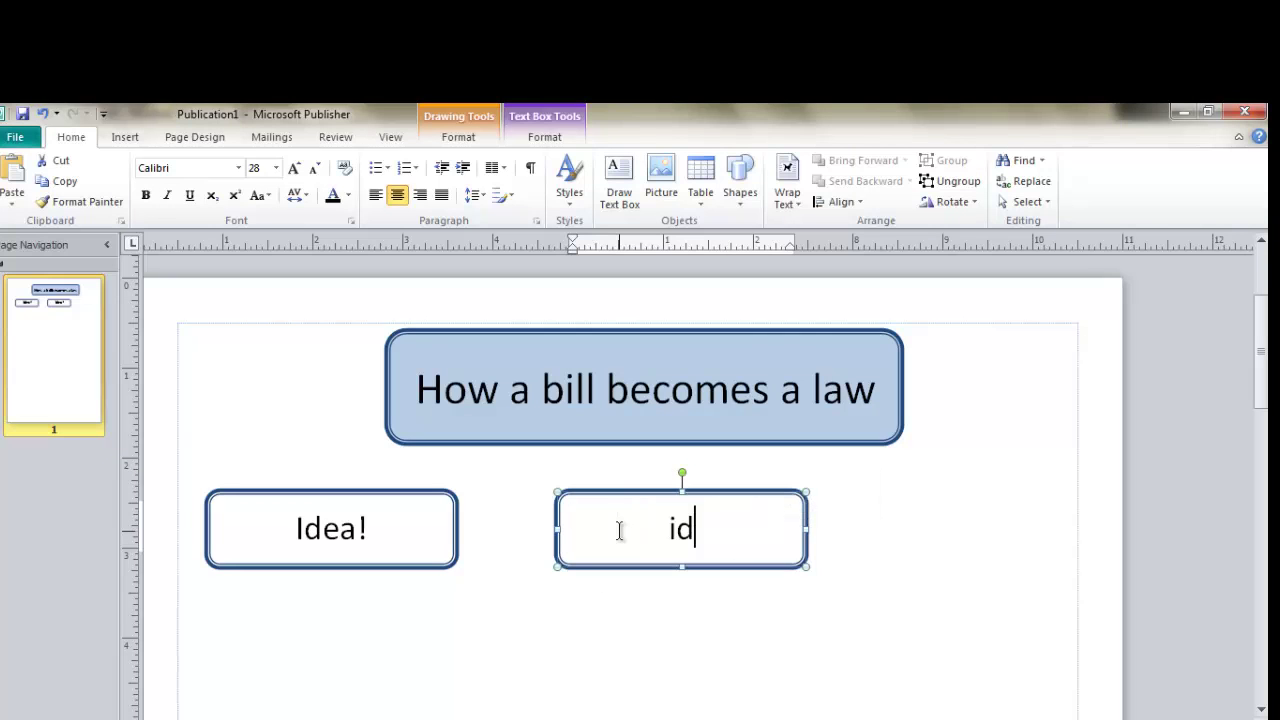
pyautogui.write('ea is intro-')
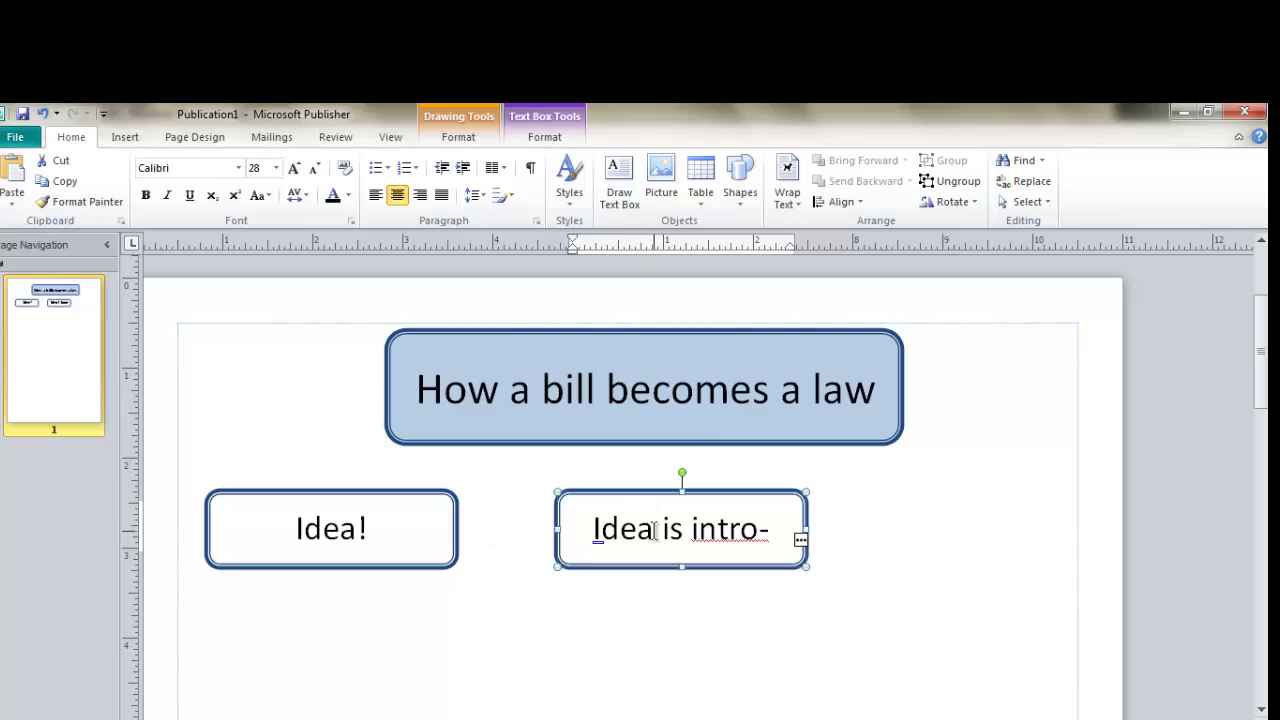
# Reduce all of the second box's text to font size 14.
pyautogui.tripleClick(655, 525)
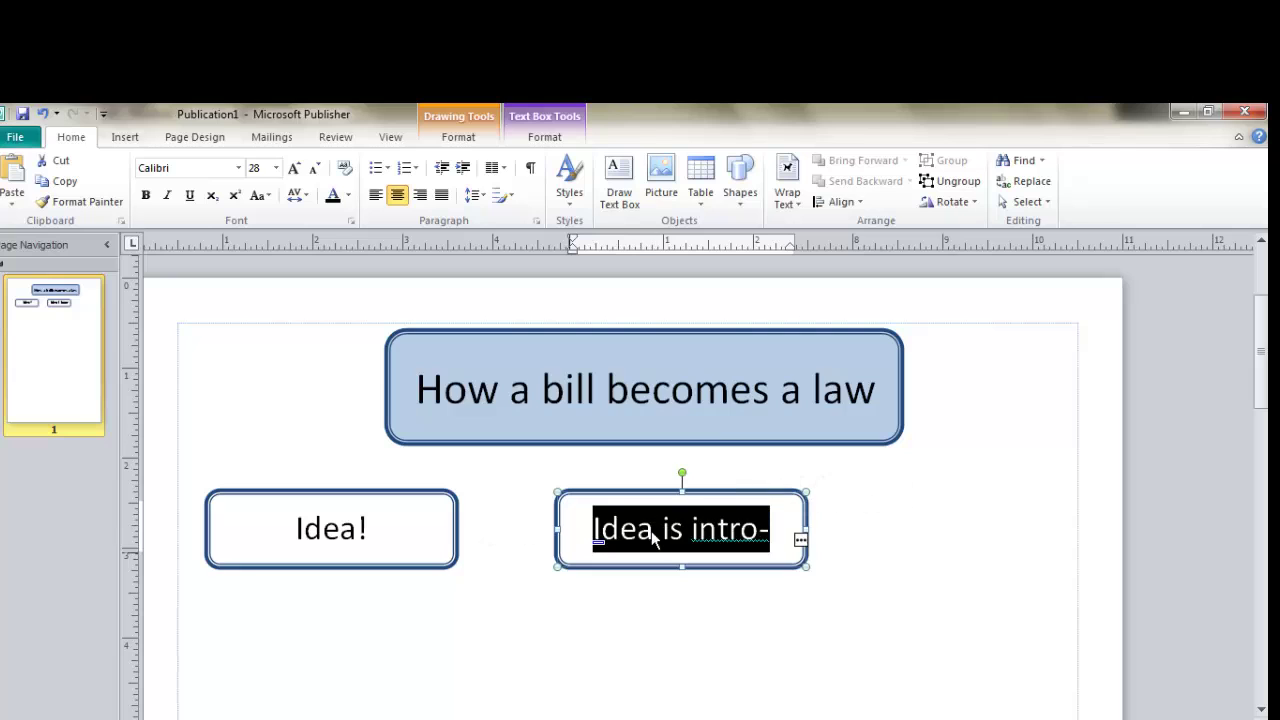
pyautogui.click(316, 170)
pyautogui.click(316, 170)
pyautogui.click(316, 170)
pyautogui.click(316, 170)
pyautogui.click(316, 170)
pyautogui.click(316, 170)
pyautogui.click(316, 170)
pyautogui.click(316, 170)
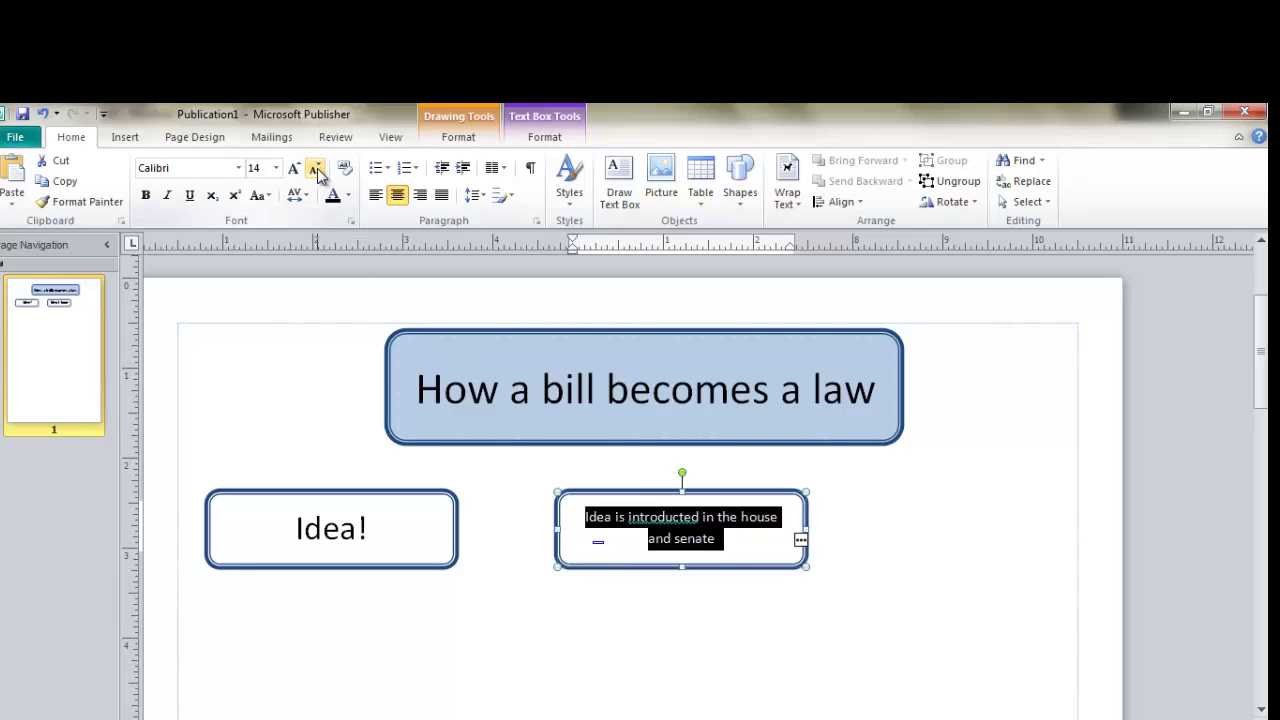
# Reduce the second box's text to font size 11 and correct the misspelled "introducted" to "introduced".
pyautogui.click(316, 170)
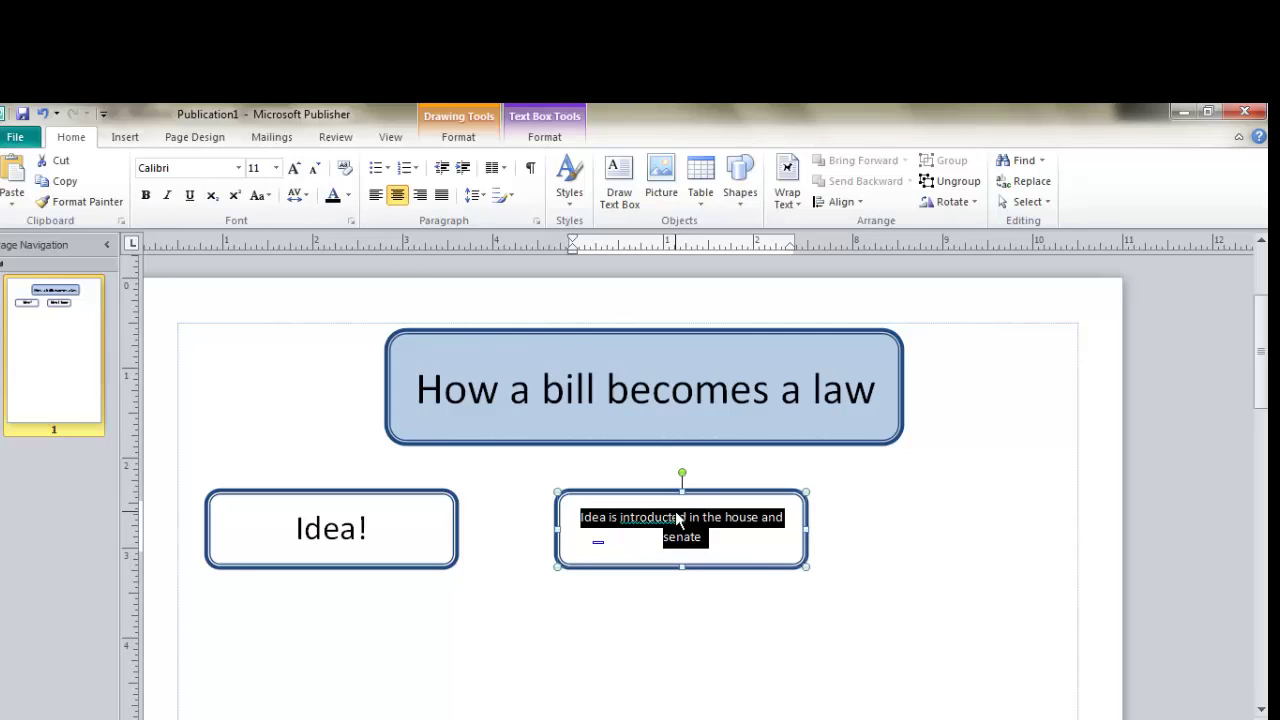
pyautogui.click(676, 516)
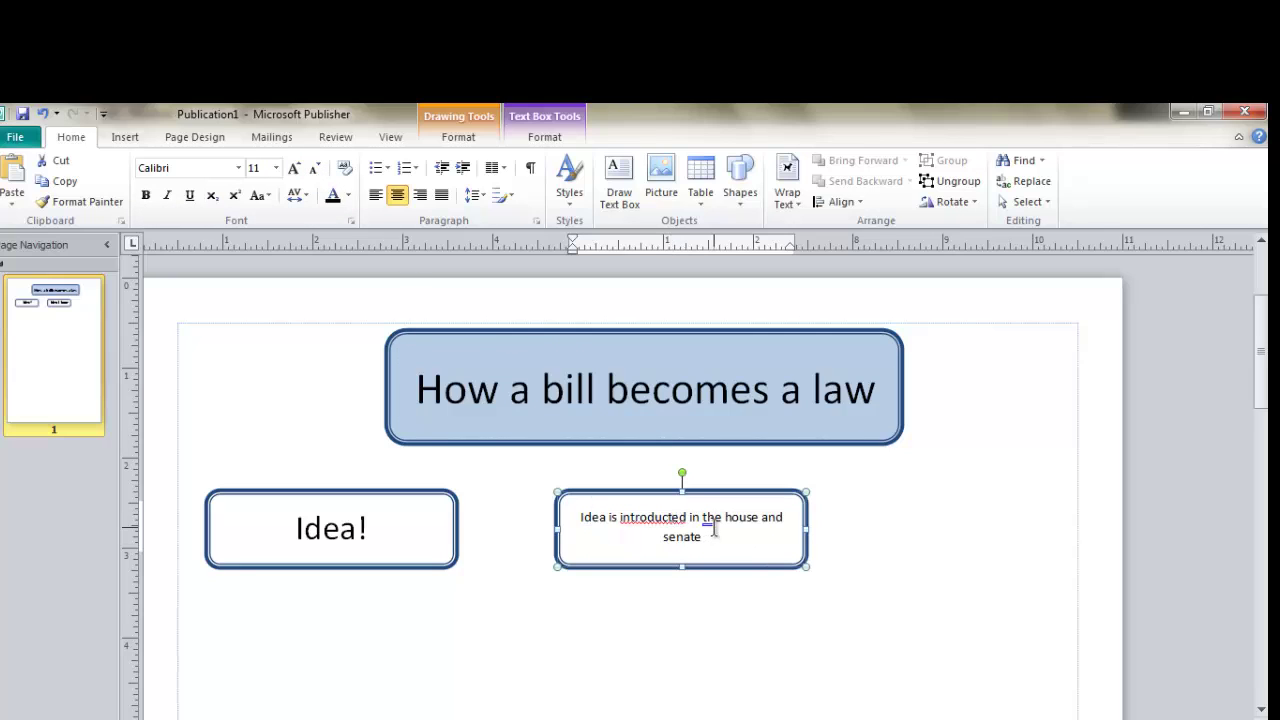
pyautogui.press('BackSpace')
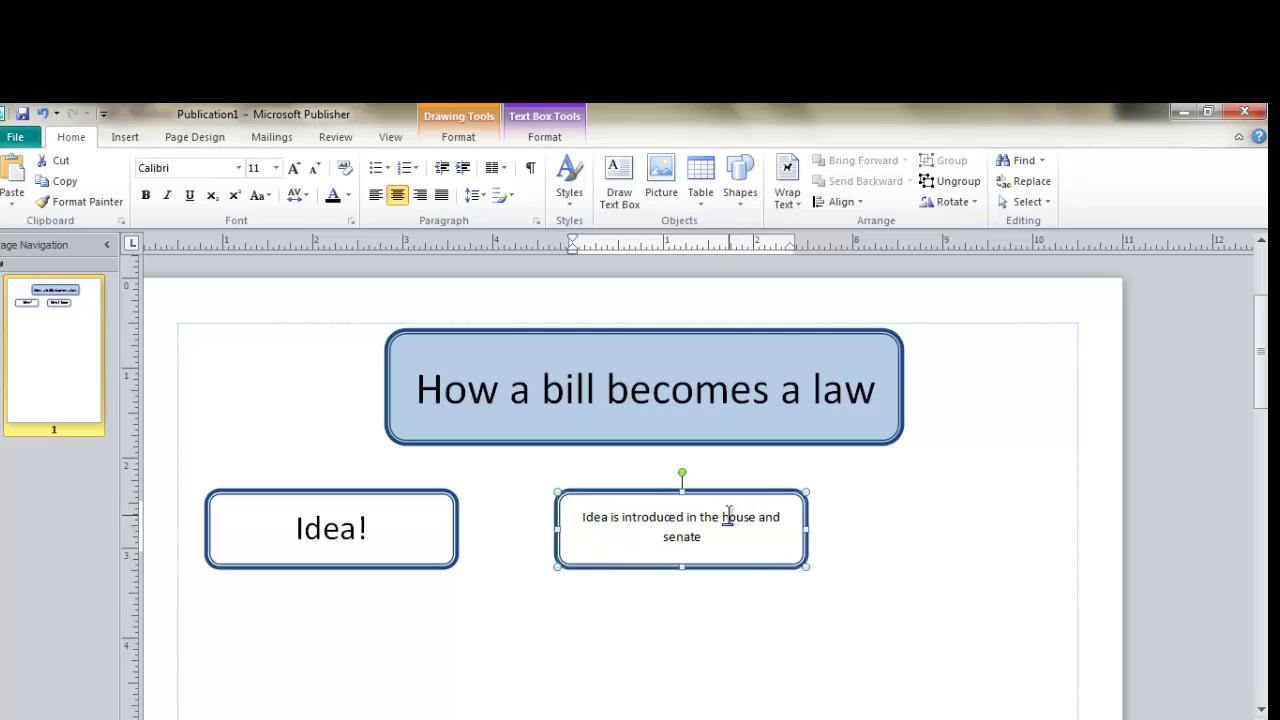
# Capitalize "House" and "Senate" in the second box and end its sentence with a period.
pyautogui.click(732, 514)
pyautogui.press('BackSpace')
pyautogui.write('H')
pyautogui.click(670, 538)
pyautogui.press('BackSpace')
pyautogui.write('S')
pyautogui.click(712, 535)
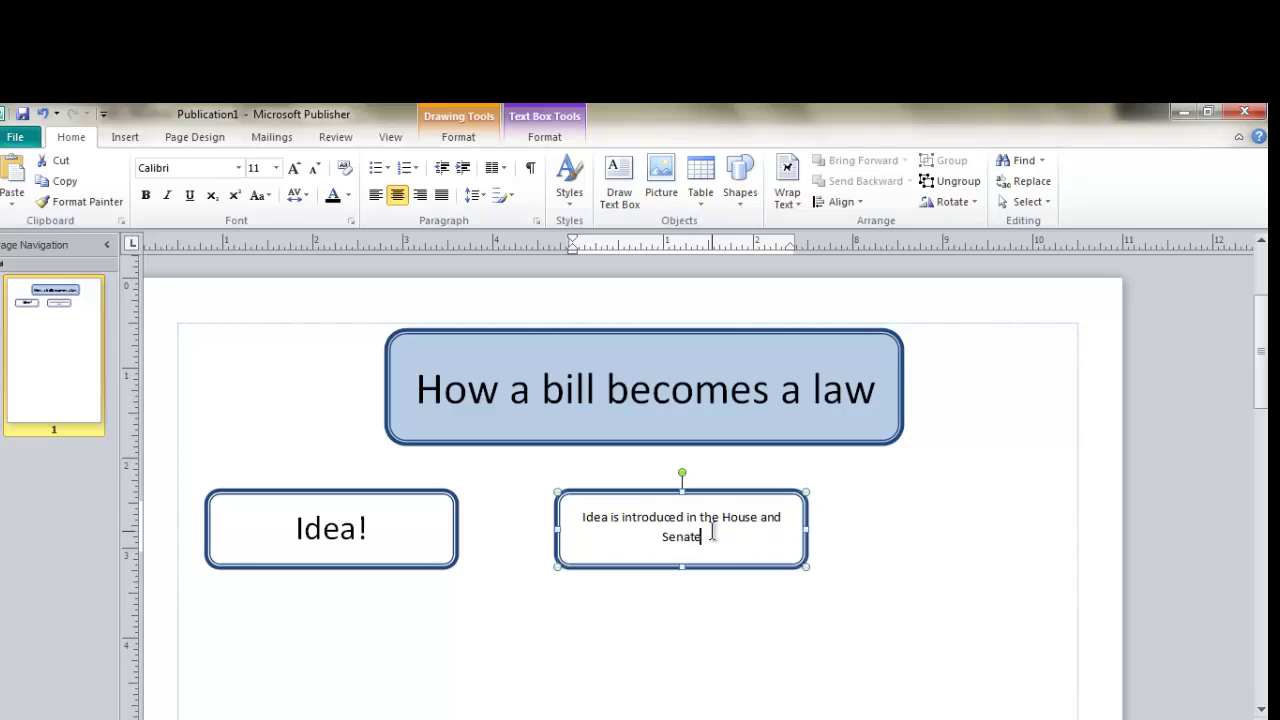
pyautogui.press('BackSpace')
pyautogui.write('.')
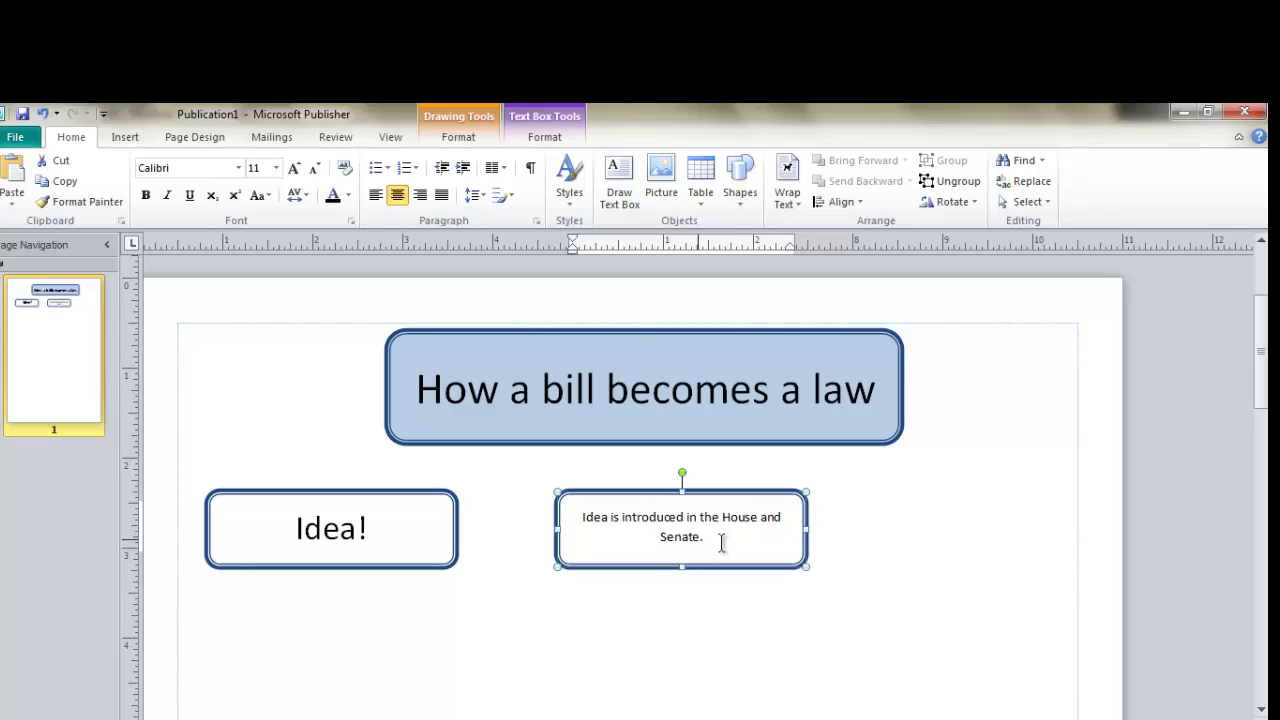
# Enlarge all of the second box's text by two font-size steps and extend the box's lower edge slightly to fit both lines.
pyautogui.moveTo(723, 543); pyautogui.dragTo(571, 519)
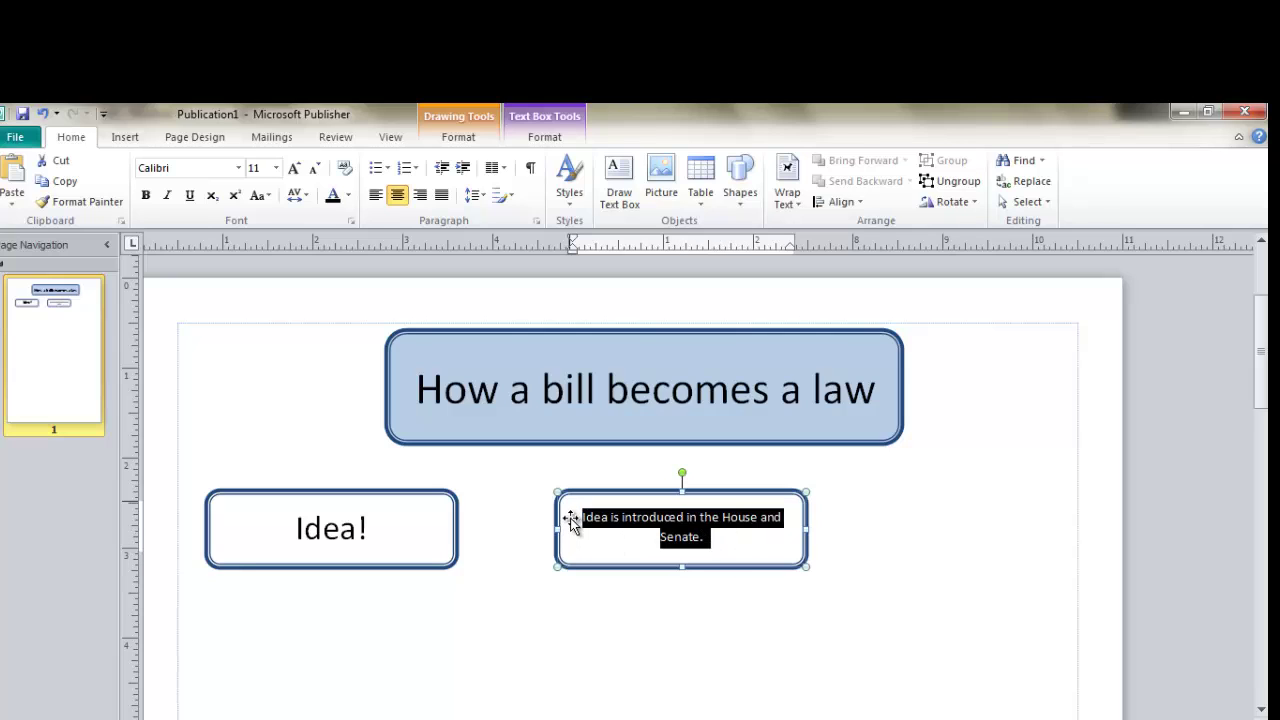
pyautogui.click(293, 167)
pyautogui.click(293, 167)
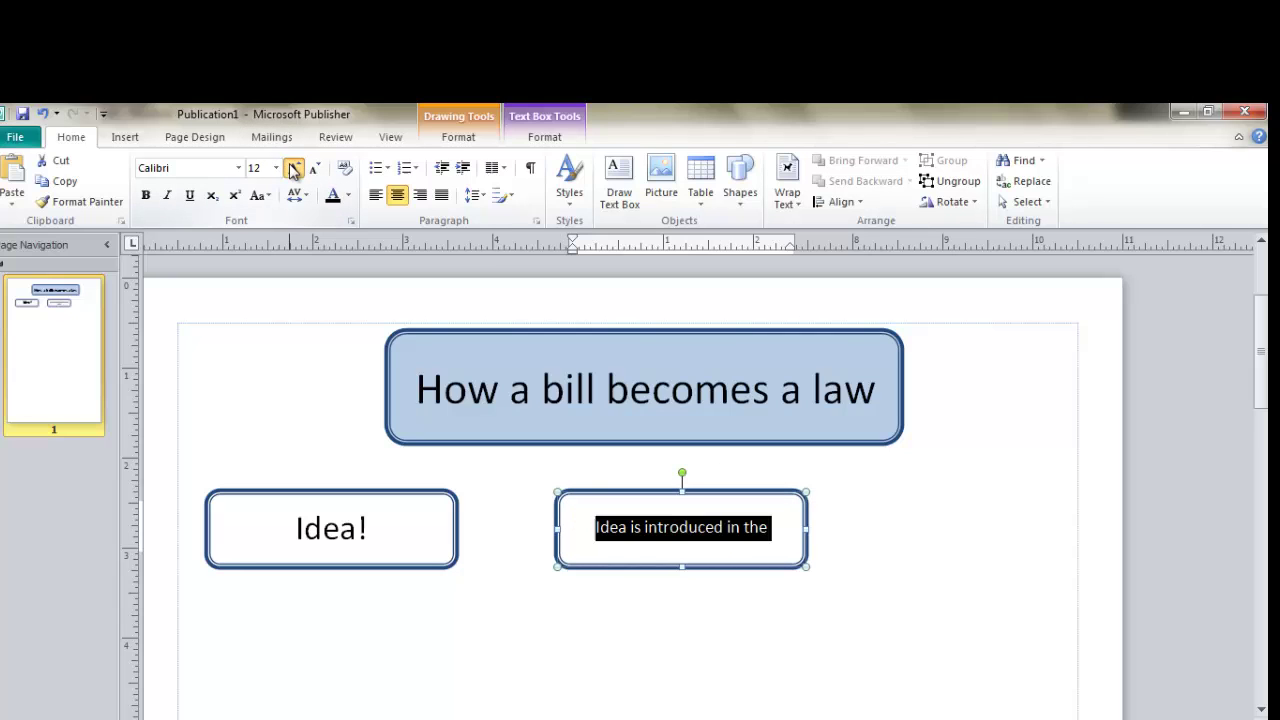
pyautogui.click(682, 566)
pyautogui.moveTo(682, 567); pyautogui.dragTo(681, 580)
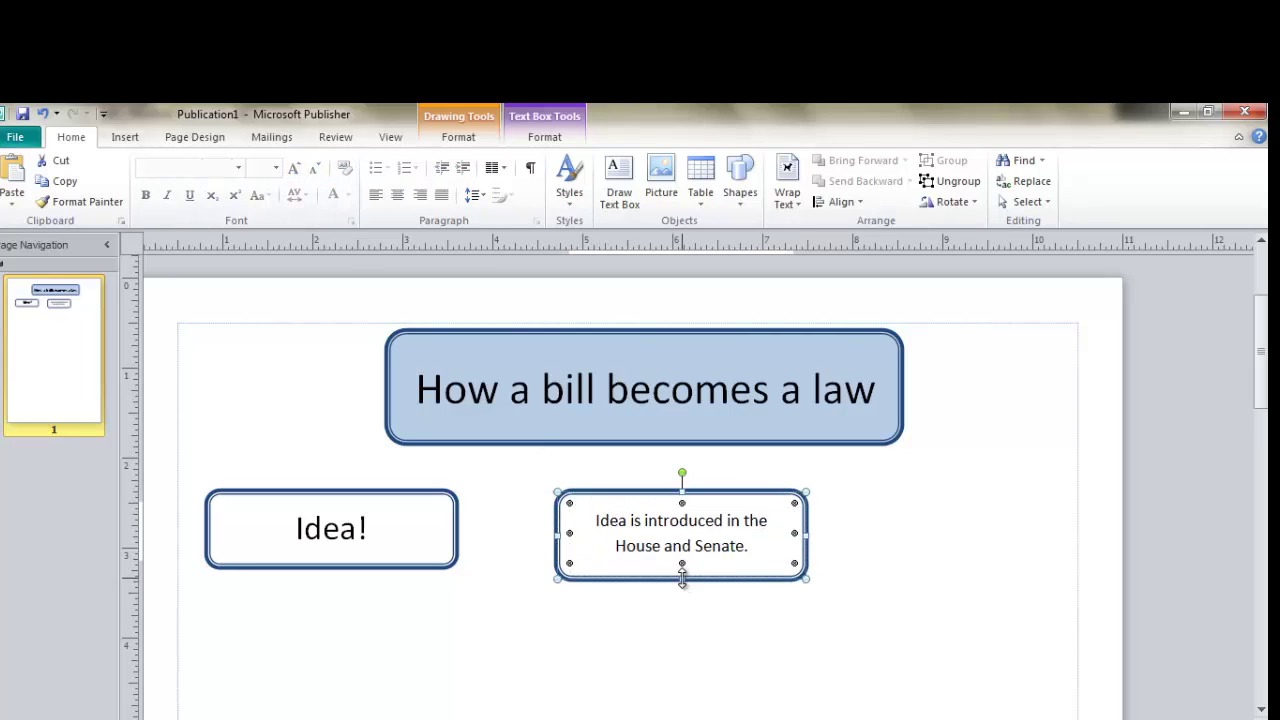
pyautogui.click(894, 563)
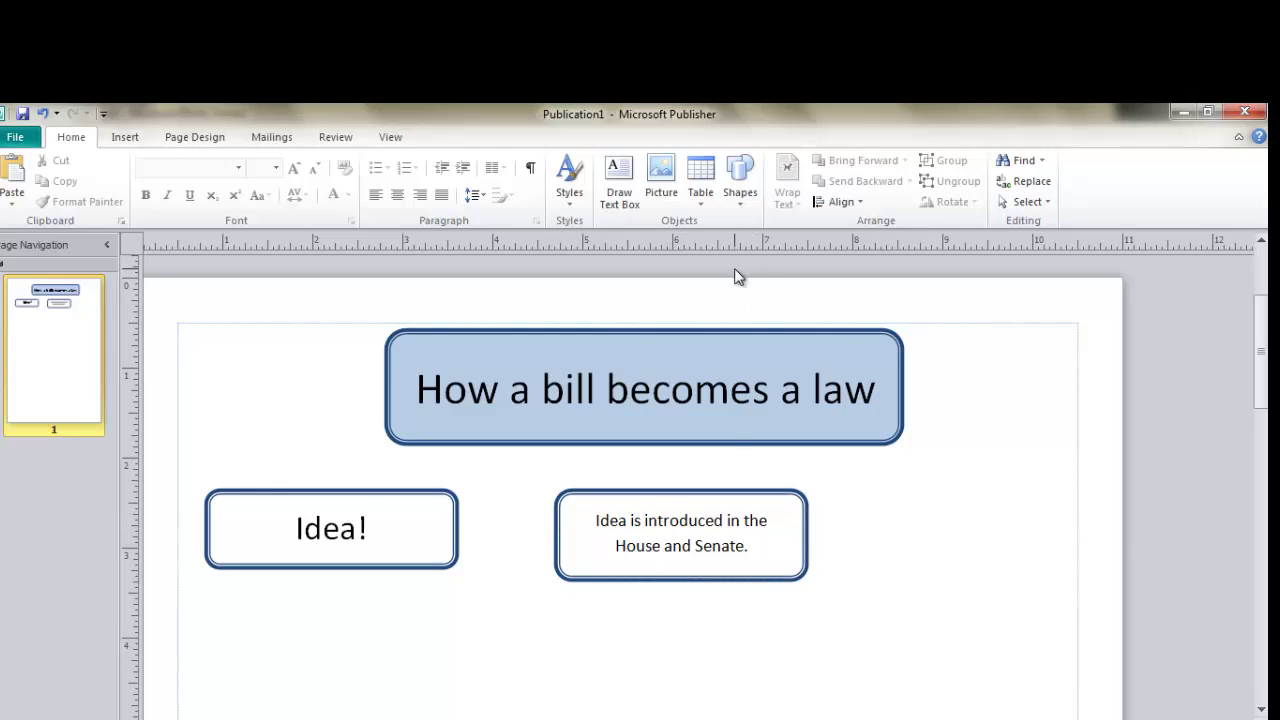
# Draw a straight horizontal arrow about 1.05" long from the "Idea!" box to the "Idea is introduced in the House and Senate." box.
pyautogui.click(744, 197)
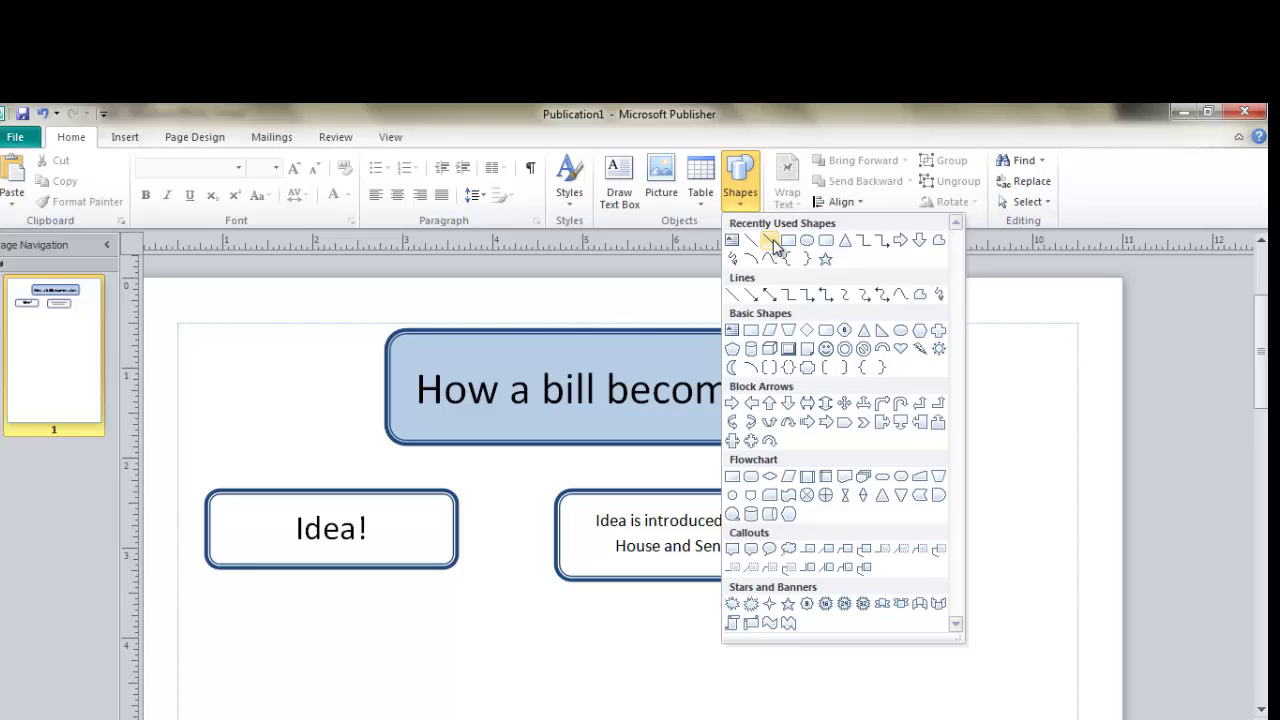
pyautogui.click(772, 243)
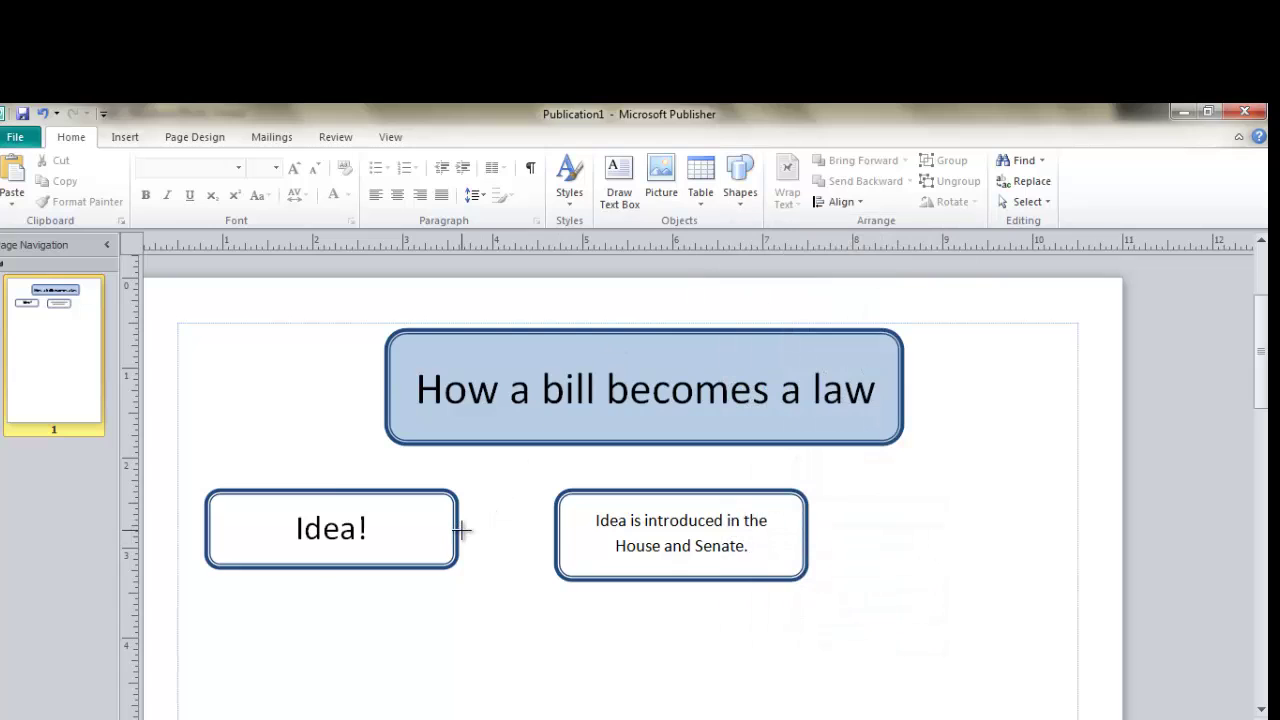
pyautogui.moveTo(460, 528); pyautogui.dragTo(557, 528)
pyautogui.click(510, 558)
# Format the arrow between the two boxes with a 4½ pt line weight and the dark blue scheme color.
pyautogui.click(506, 528)
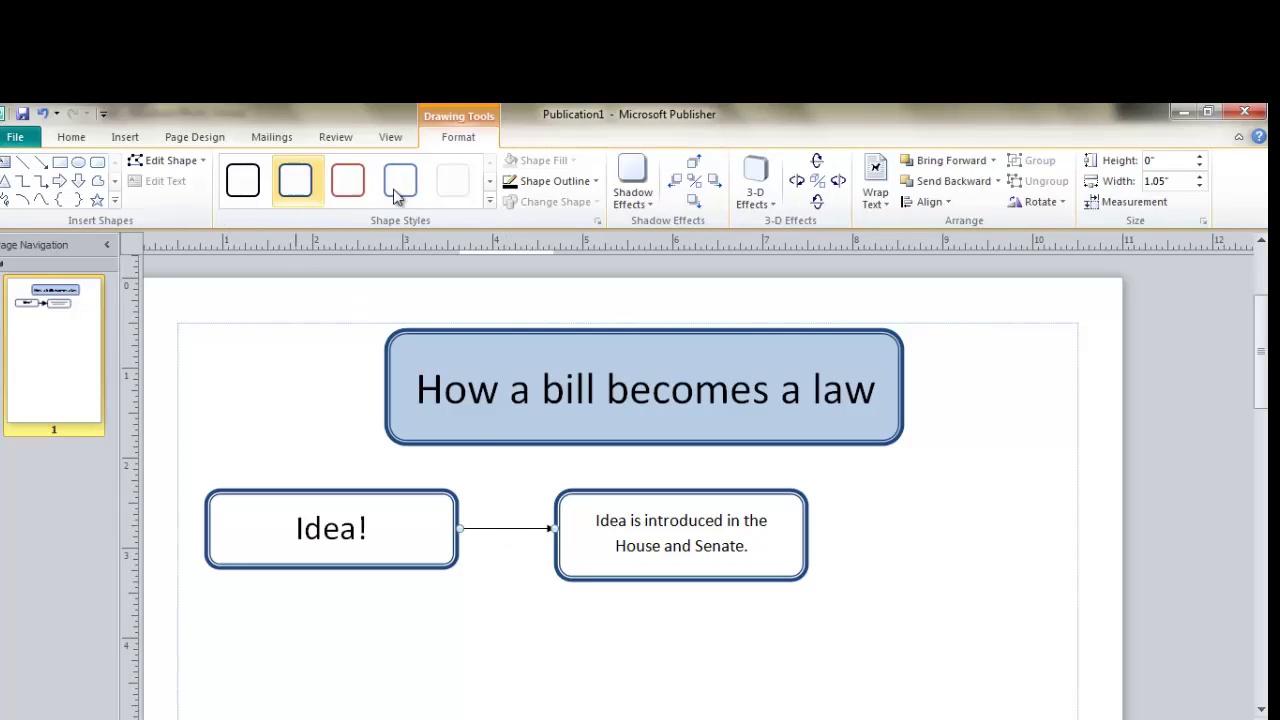
pyautogui.click(201, 162)
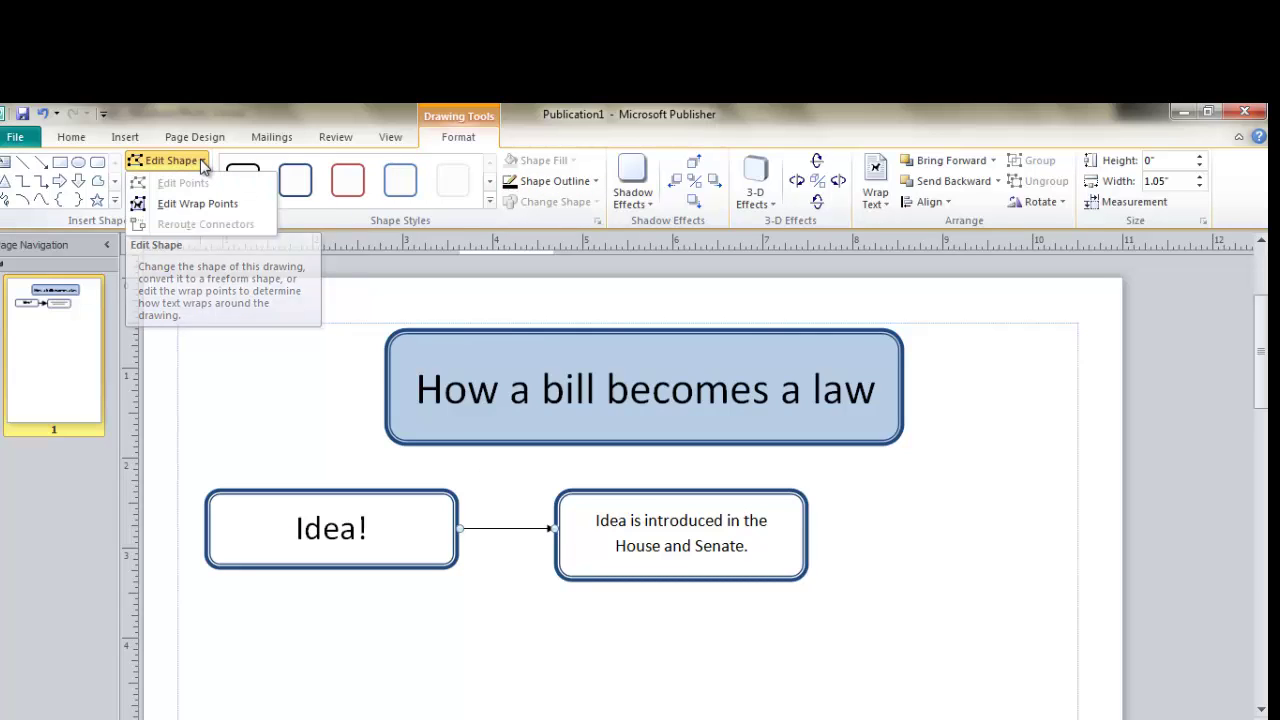
pyautogui.click(201, 162)
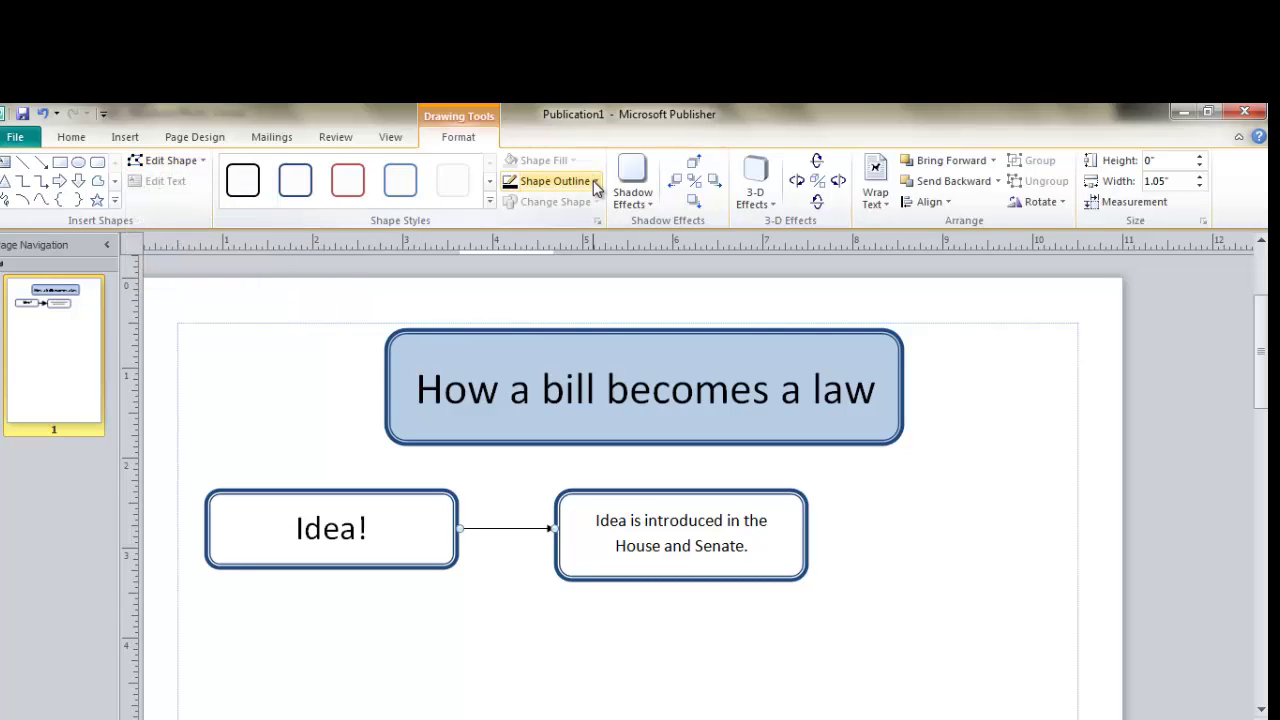
pyautogui.click(593, 180)
pyautogui.moveTo(581, 411)
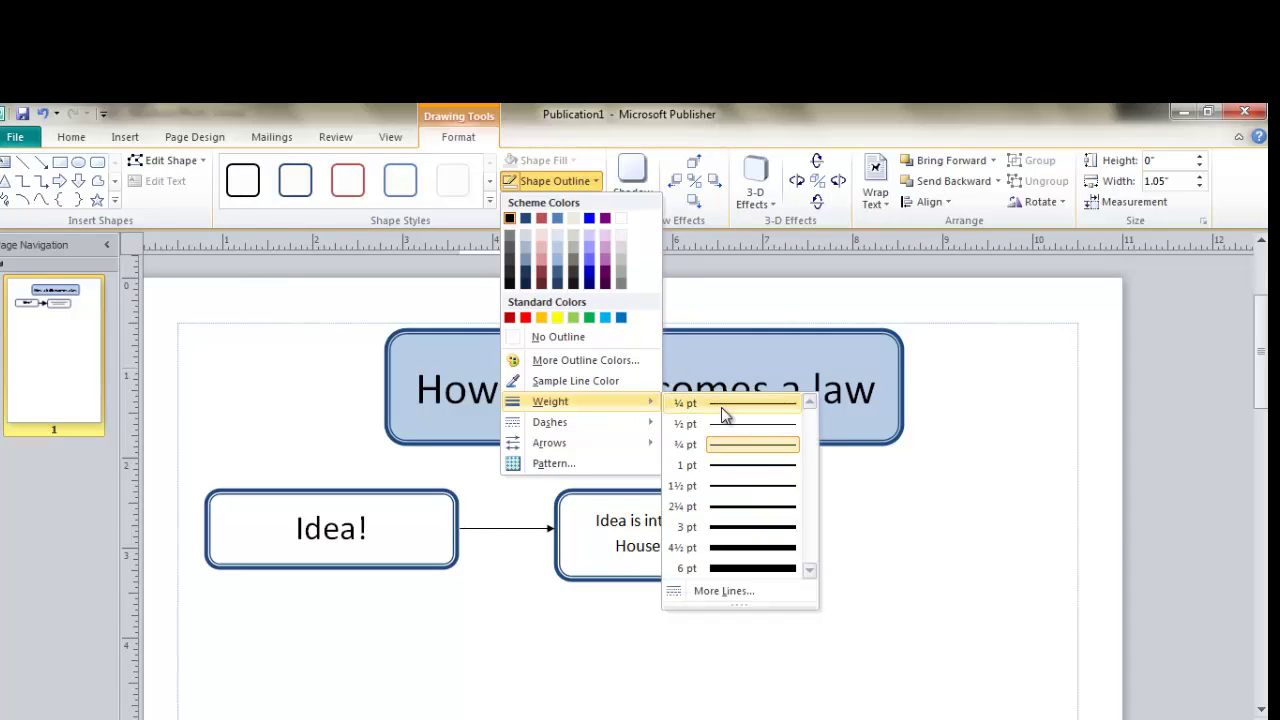
pyautogui.click(735, 549)
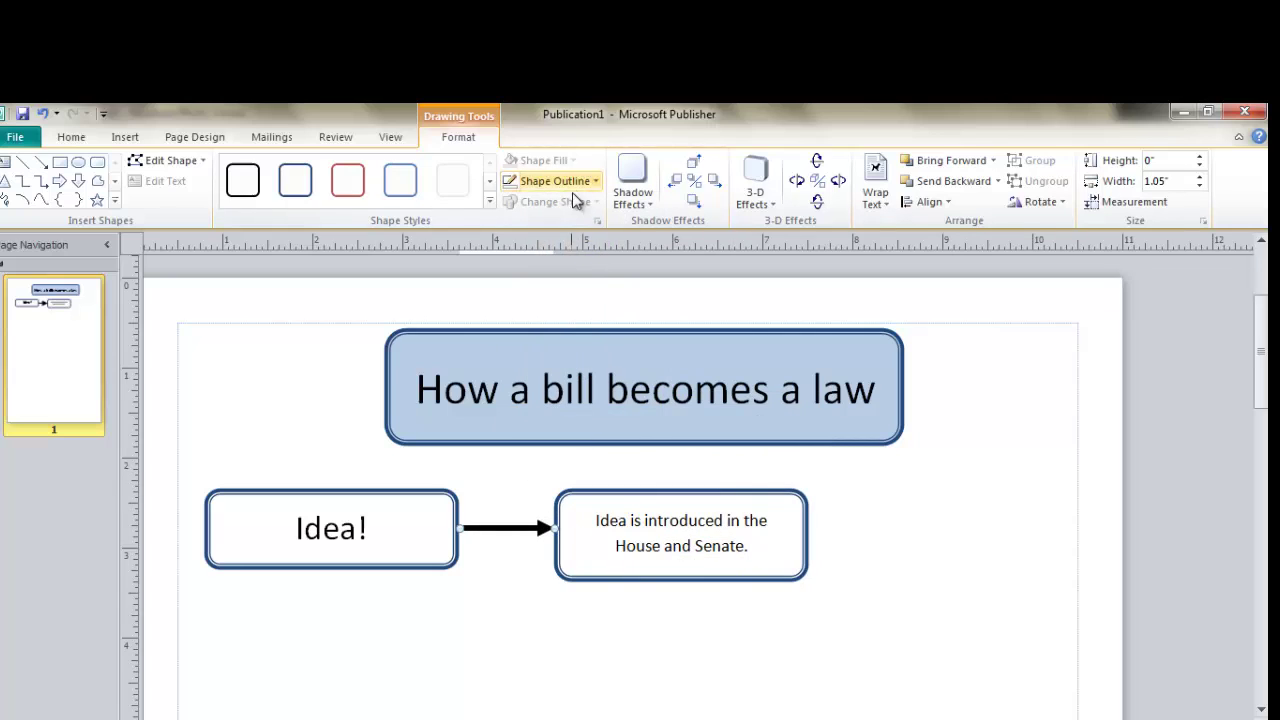
pyautogui.click(597, 181)
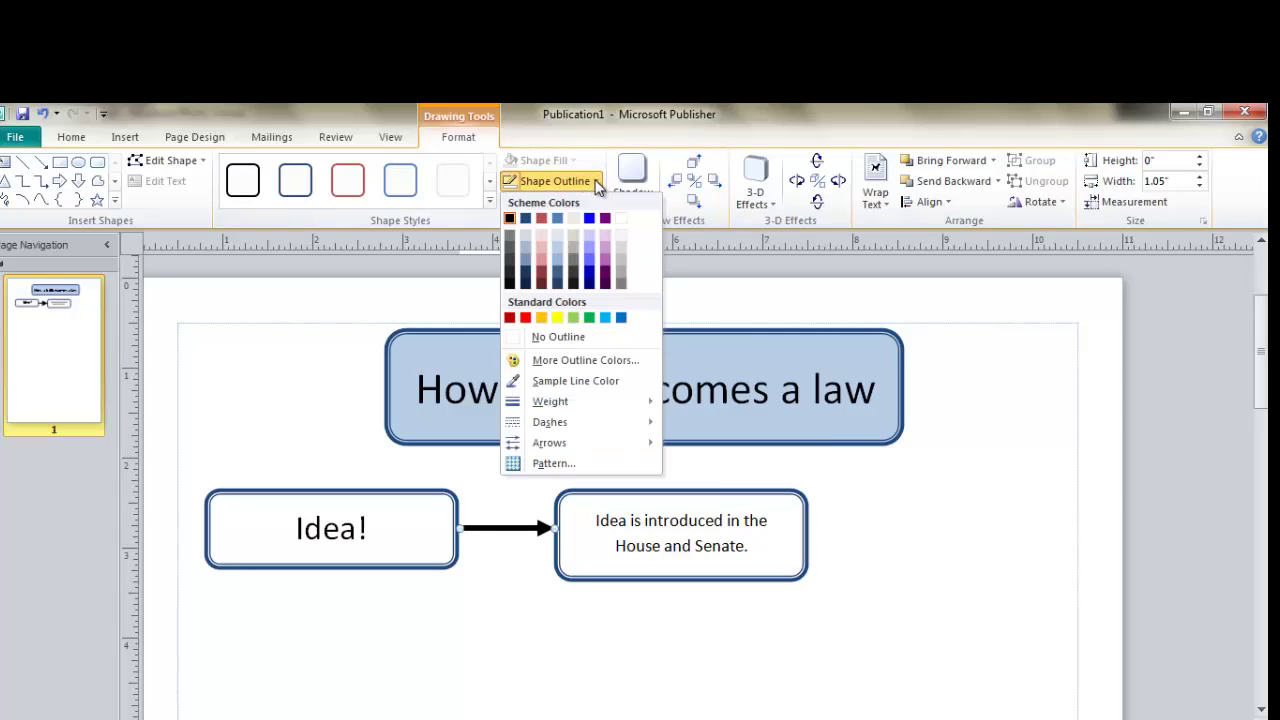
pyautogui.click(527, 219)
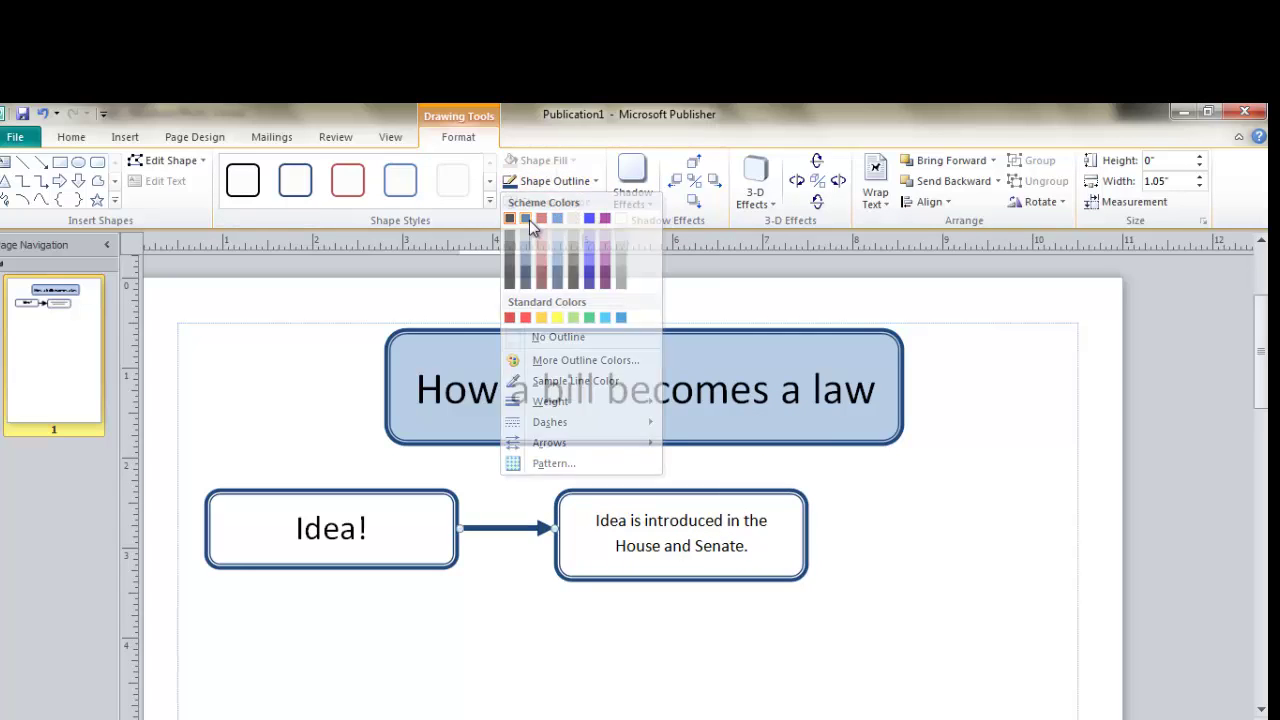
pyautogui.click(505, 590)
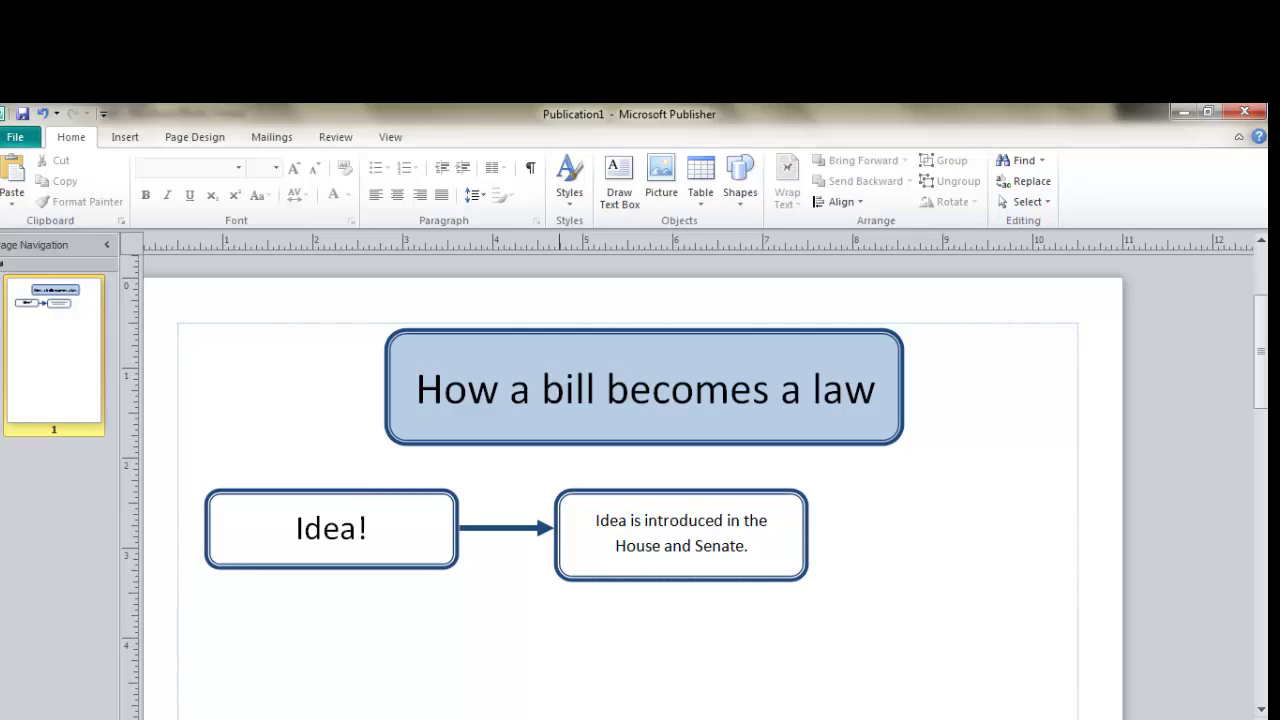
# Straighten the arrow between the third reading box and the "House or Senate votes on the bill" box so it runs horizontally.
pyautogui.hotkey('alt', 'Tab')
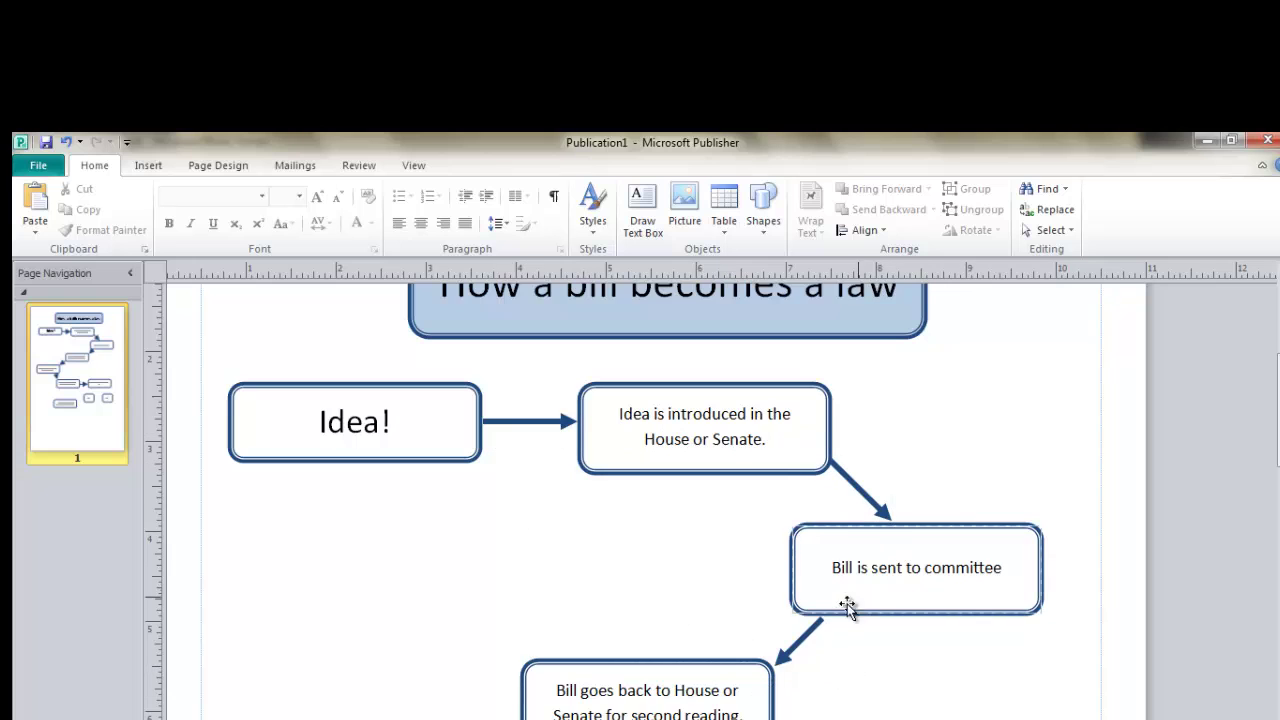
pyautogui.scroll(-1, 870, 650)
pyautogui.scroll(-3, 870, 648)
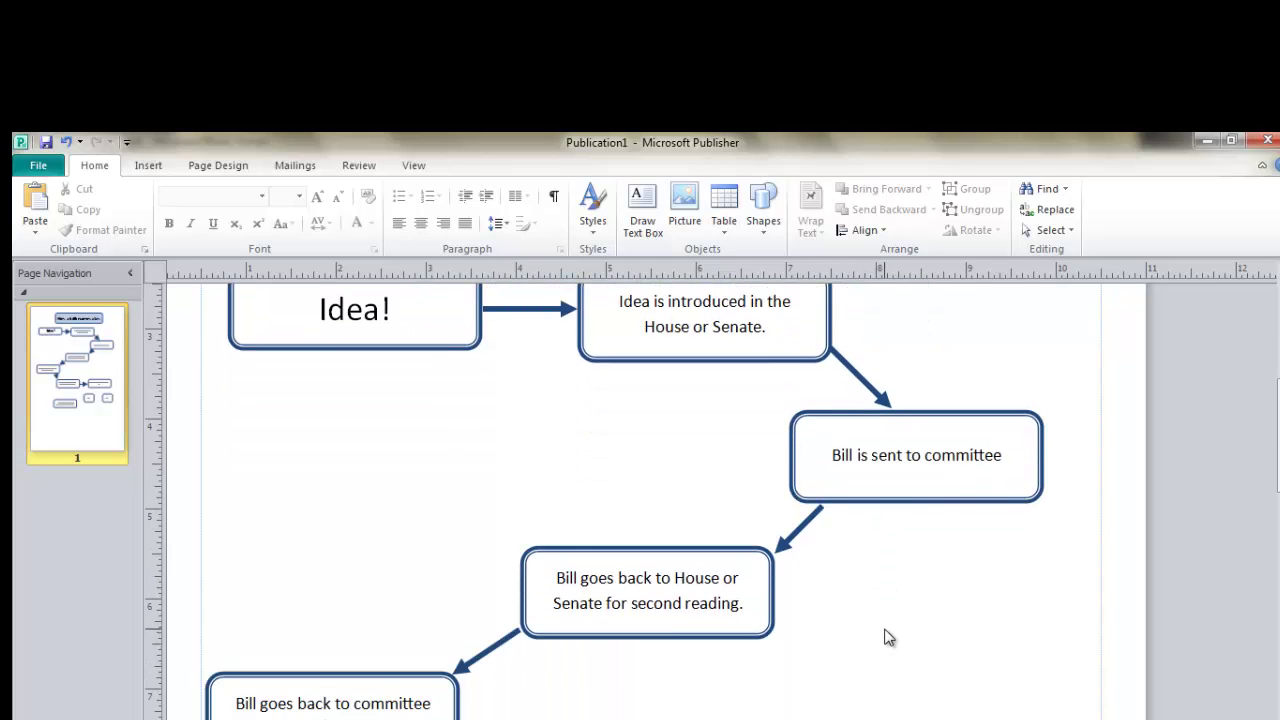
pyautogui.scroll(-4, 901, 574)
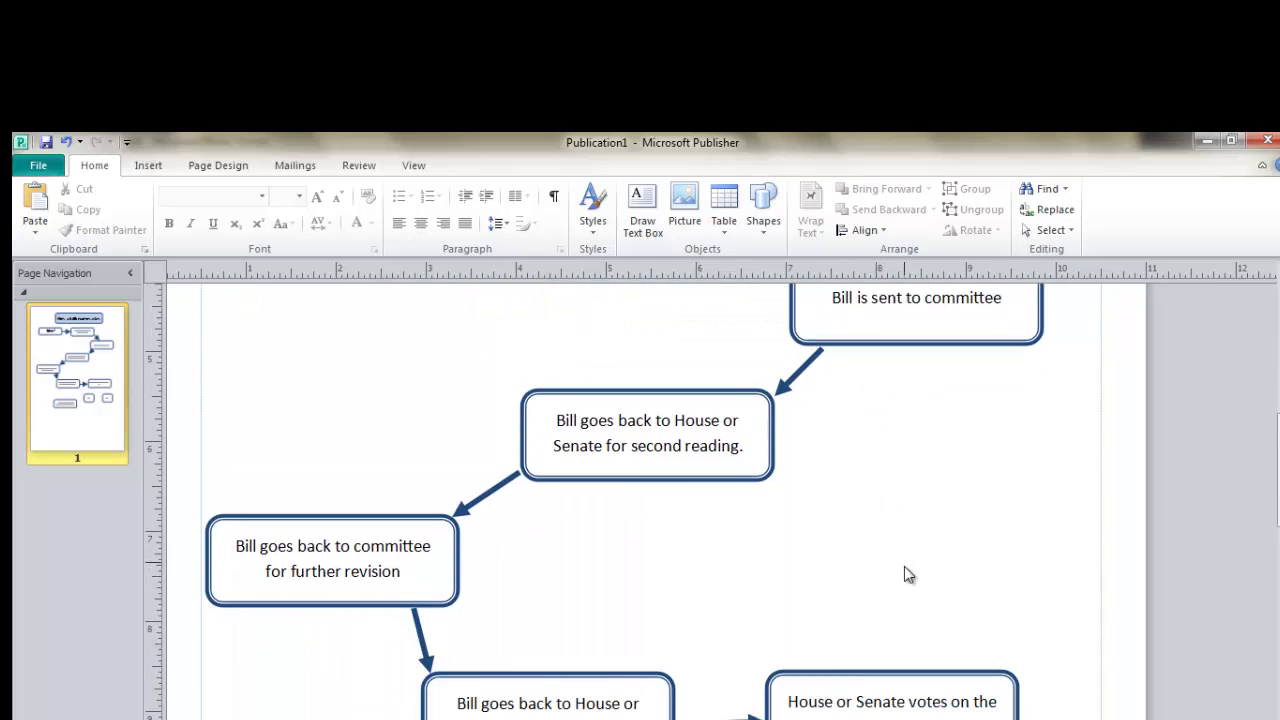
pyautogui.scroll(-2, 908, 540)
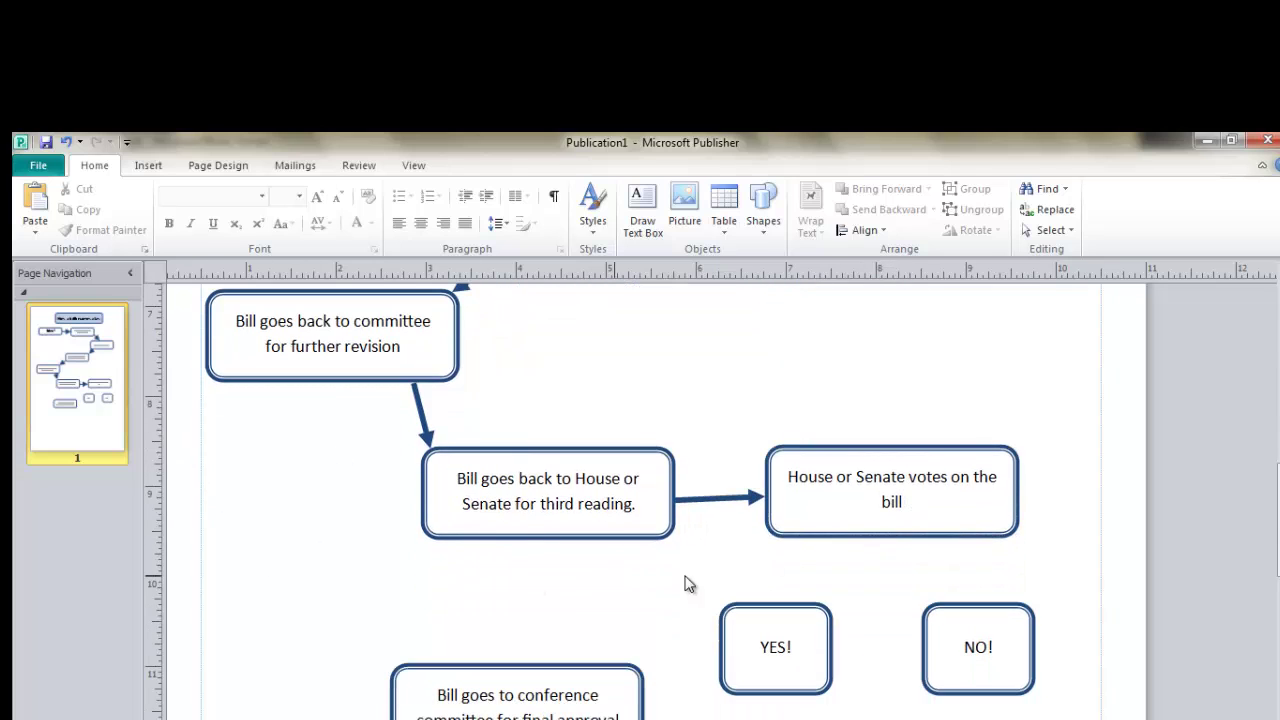
pyautogui.moveTo(703, 505)
pyautogui.mouseDown()
pyautogui.moveTo(703, 494)
pyautogui.moveTo(765, 494)
pyautogui.mouseUp()
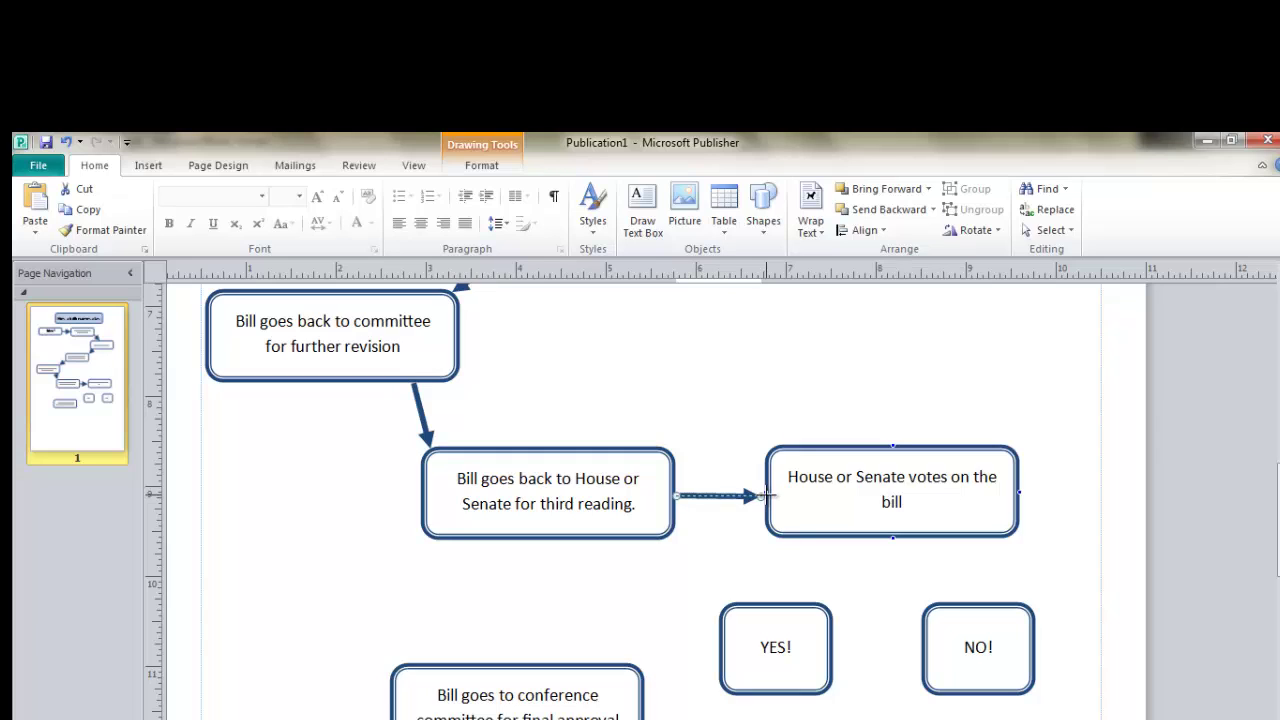
pyautogui.moveTo(765, 492); pyautogui.dragTo(765, 494)
# Copy the straightened arrow, paste it and reposition the duplicate to point from the "House or Senate votes on the bill" box down to "YES!".
pyautogui.click(723, 498)
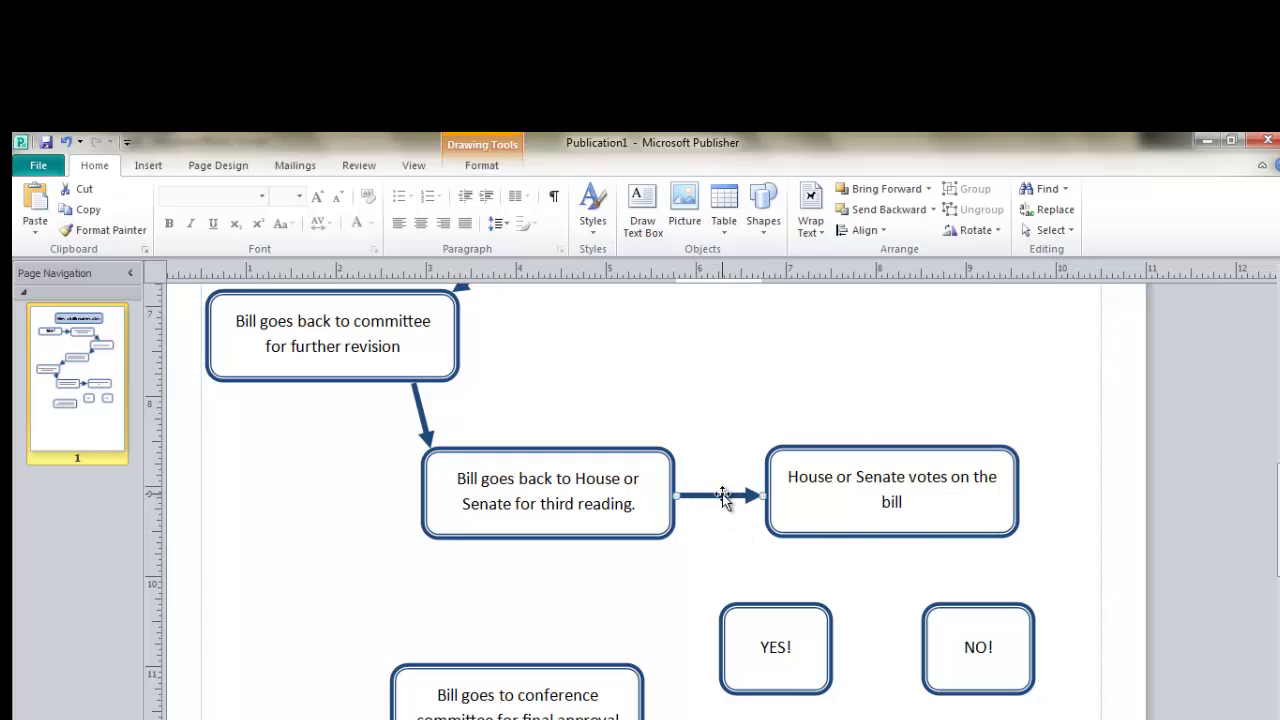
pyautogui.rightClick(723, 495)
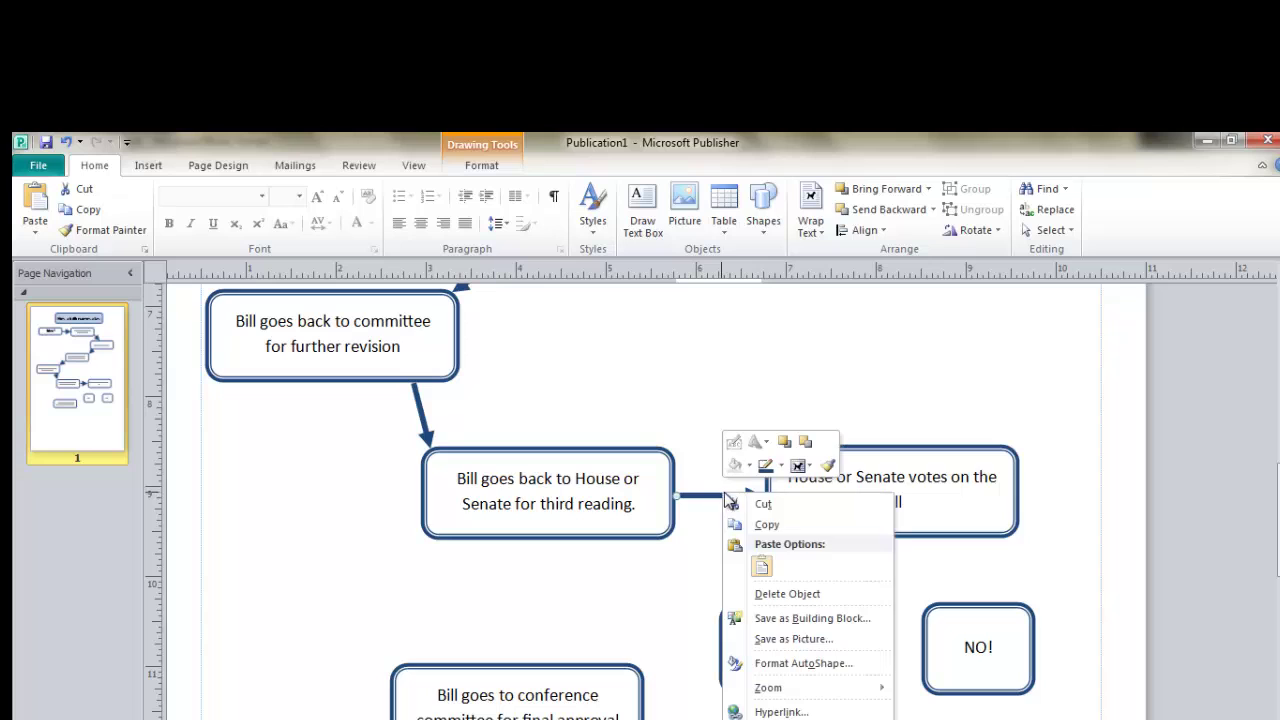
pyautogui.click(765, 521)
pyautogui.click(835, 573)
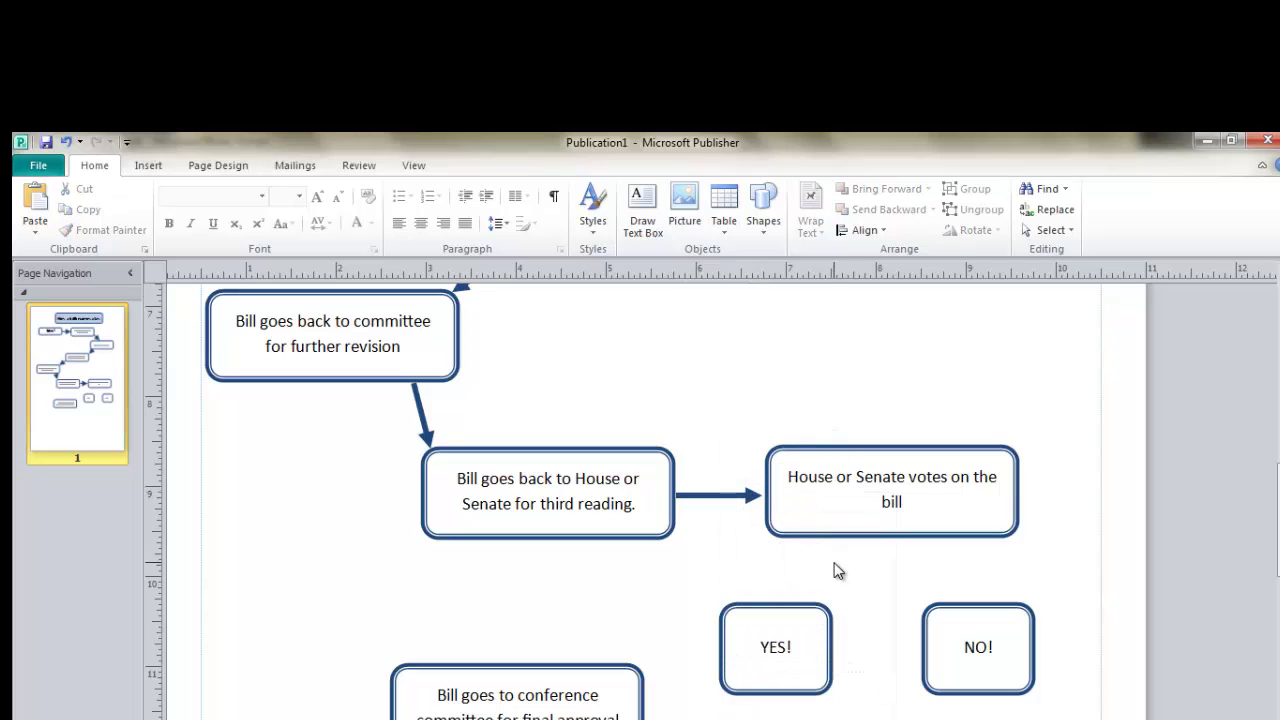
pyautogui.rightClick(832, 558)
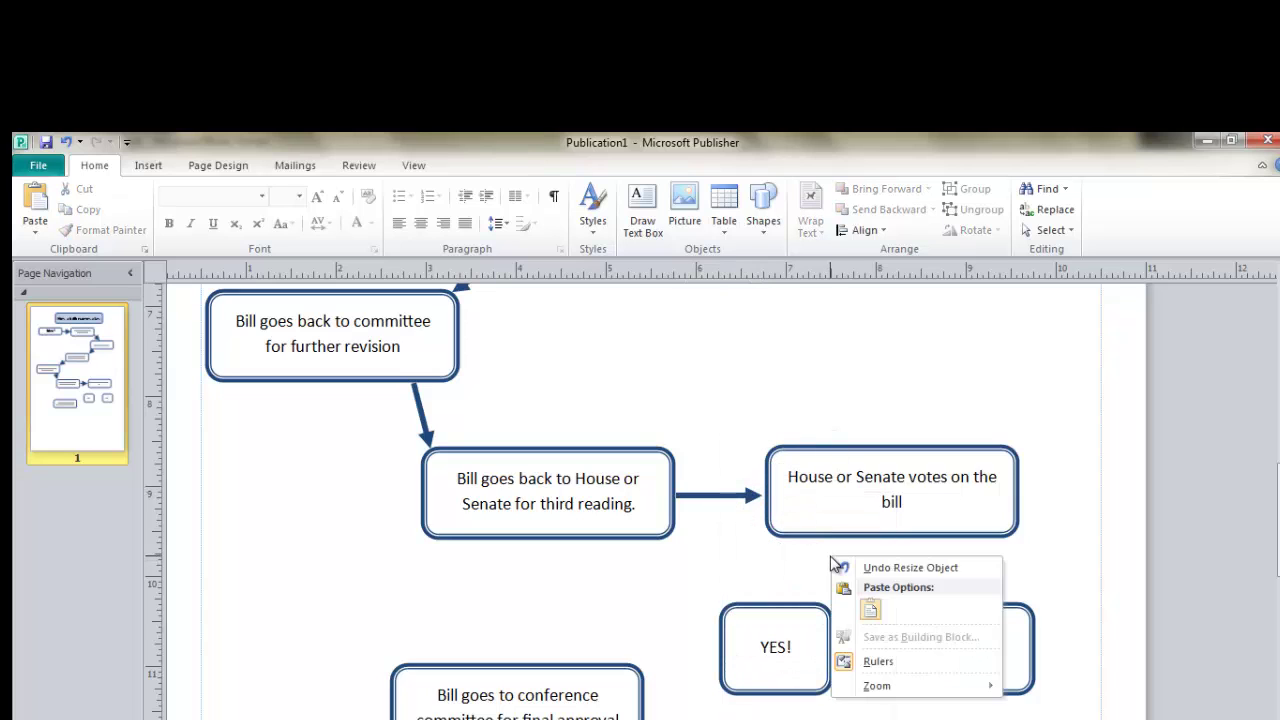
pyautogui.click(872, 605)
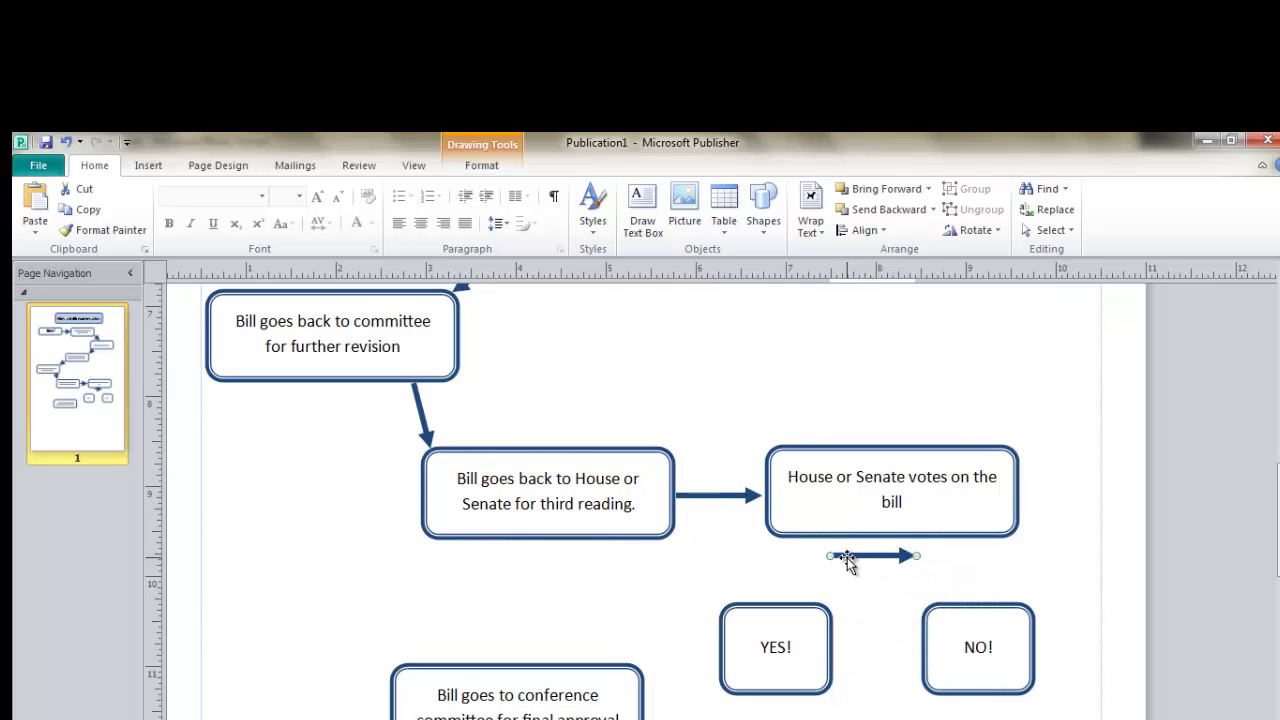
pyautogui.moveTo(846, 560); pyautogui.dragTo(799, 601)
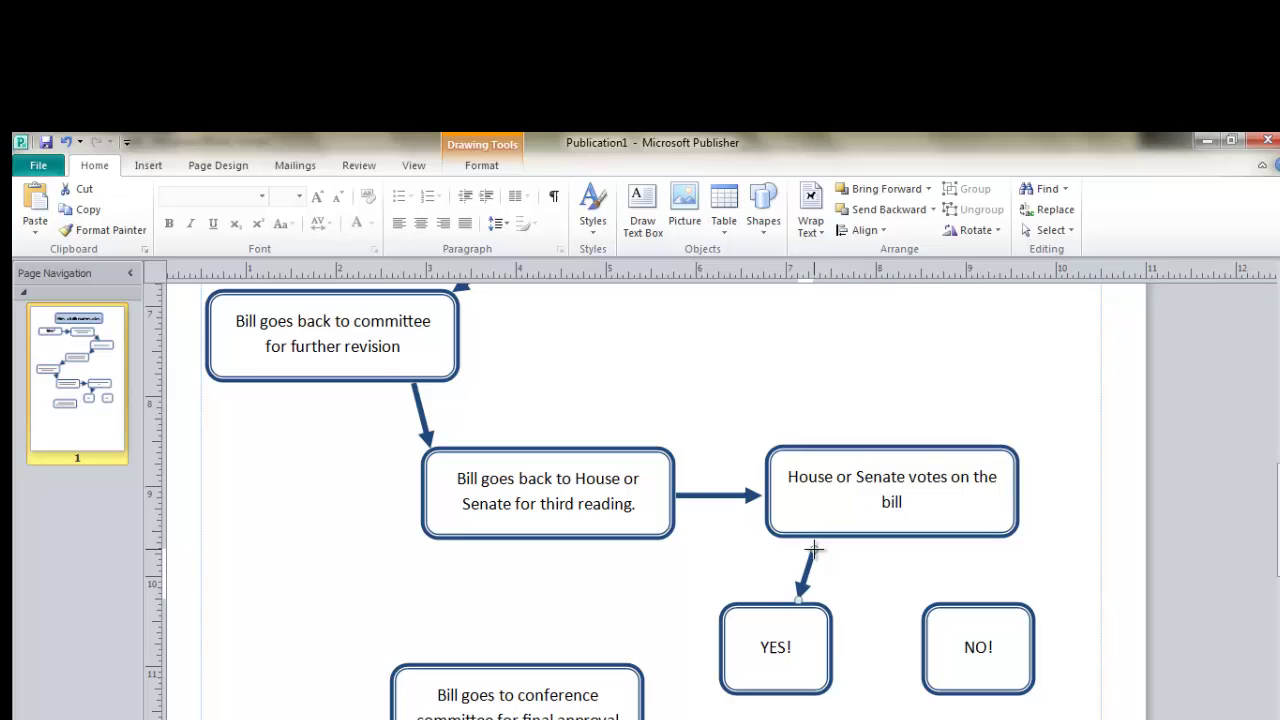
pyautogui.click(903, 577)
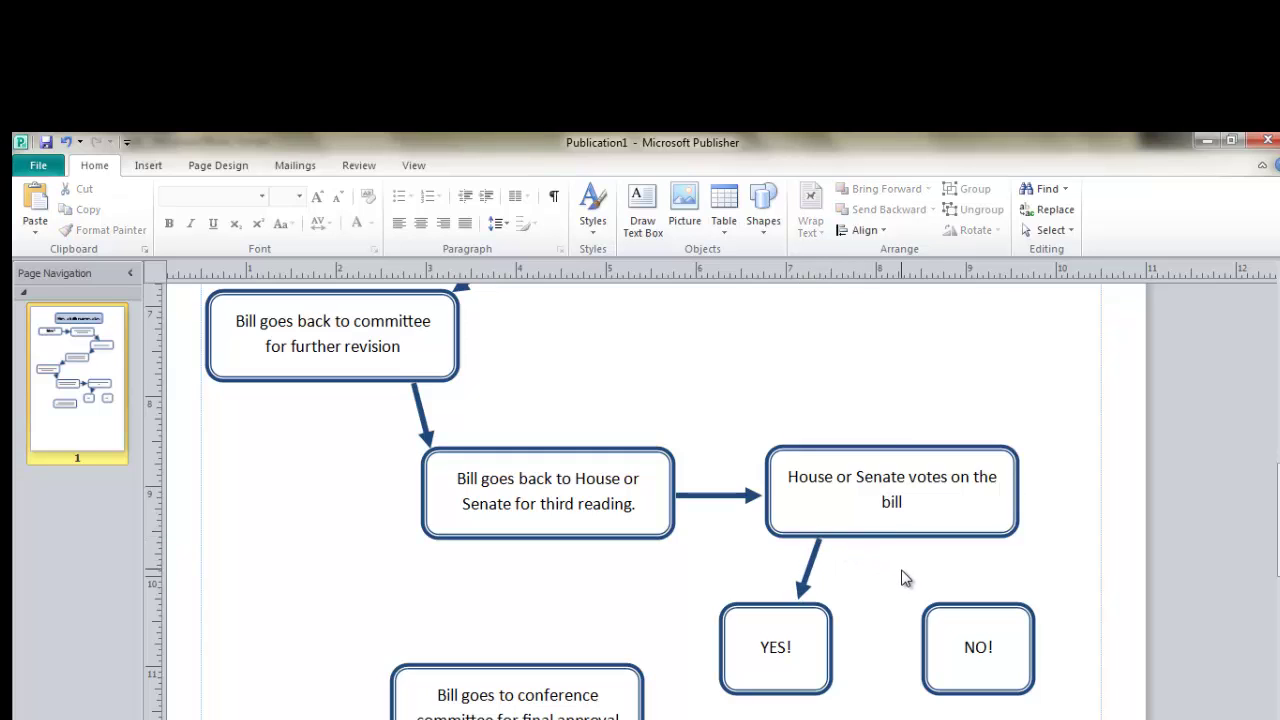
# Paste another copy of the arrow and reposition it to point from the "House or Senate votes on the bill" box down to "NO!".
pyautogui.hotkey('ctrl', 'v')
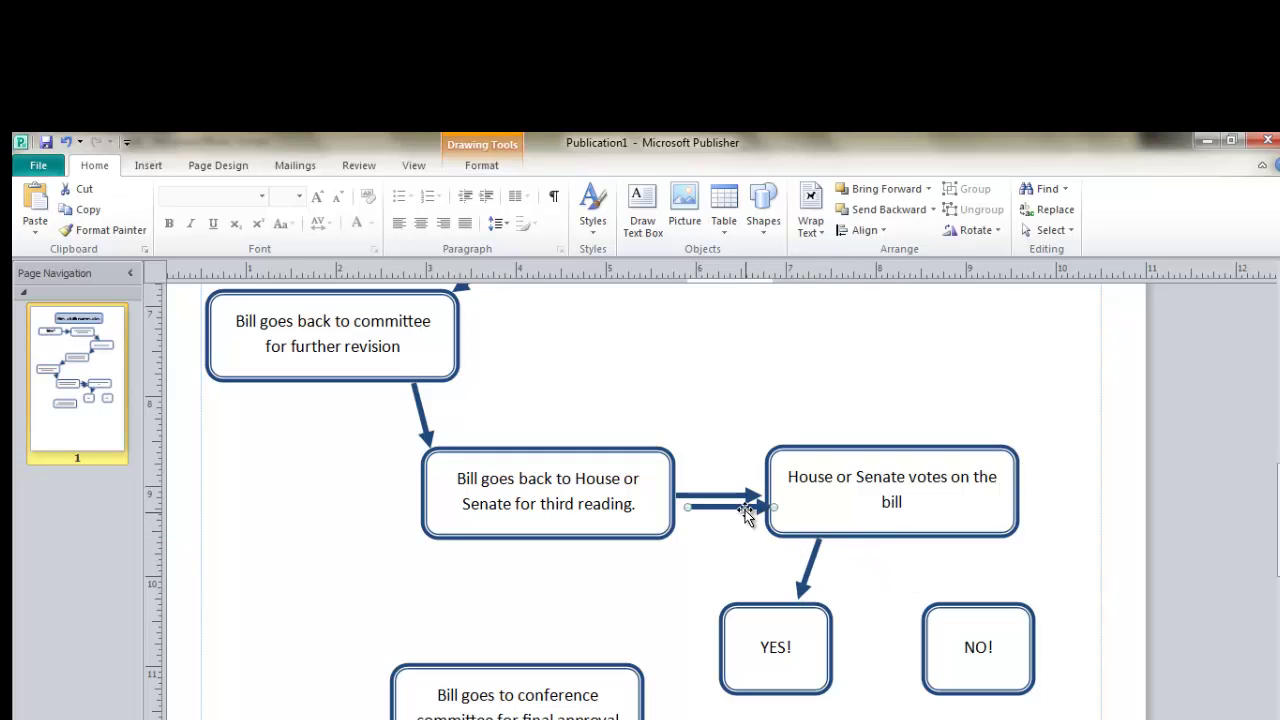
pyautogui.moveTo(745, 513); pyautogui.dragTo(964, 594)
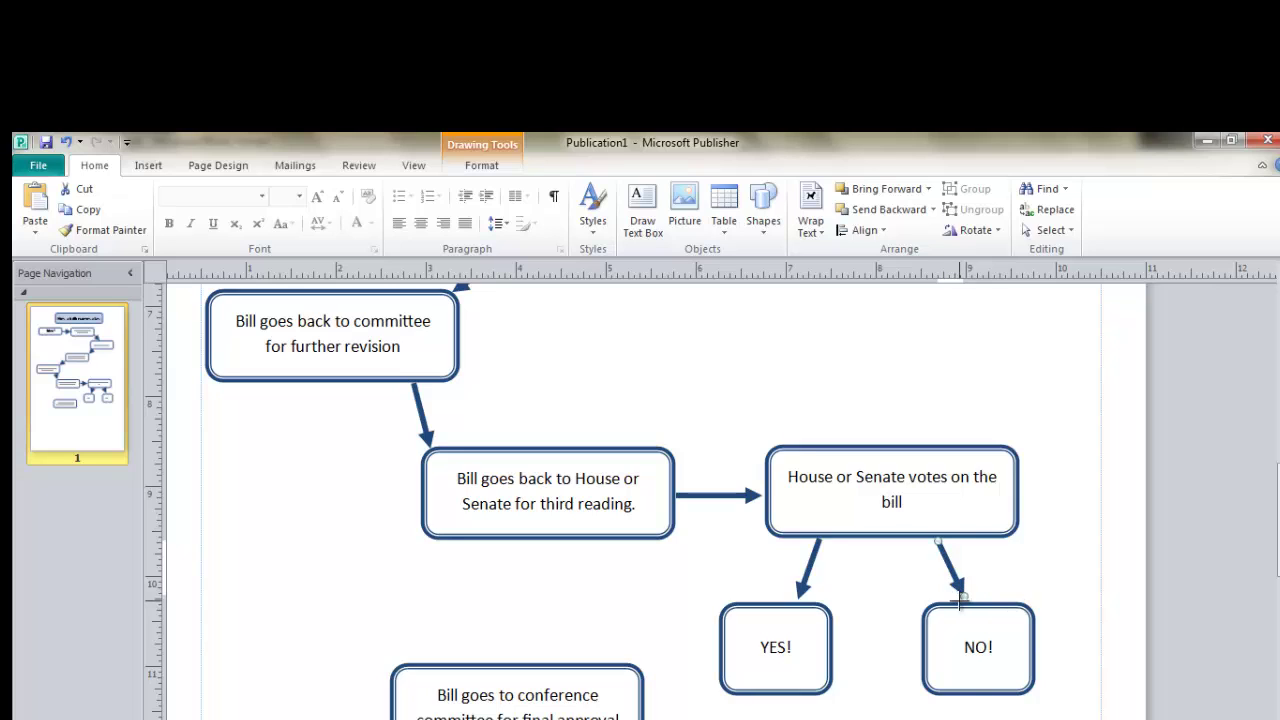
pyautogui.click(1048, 591)
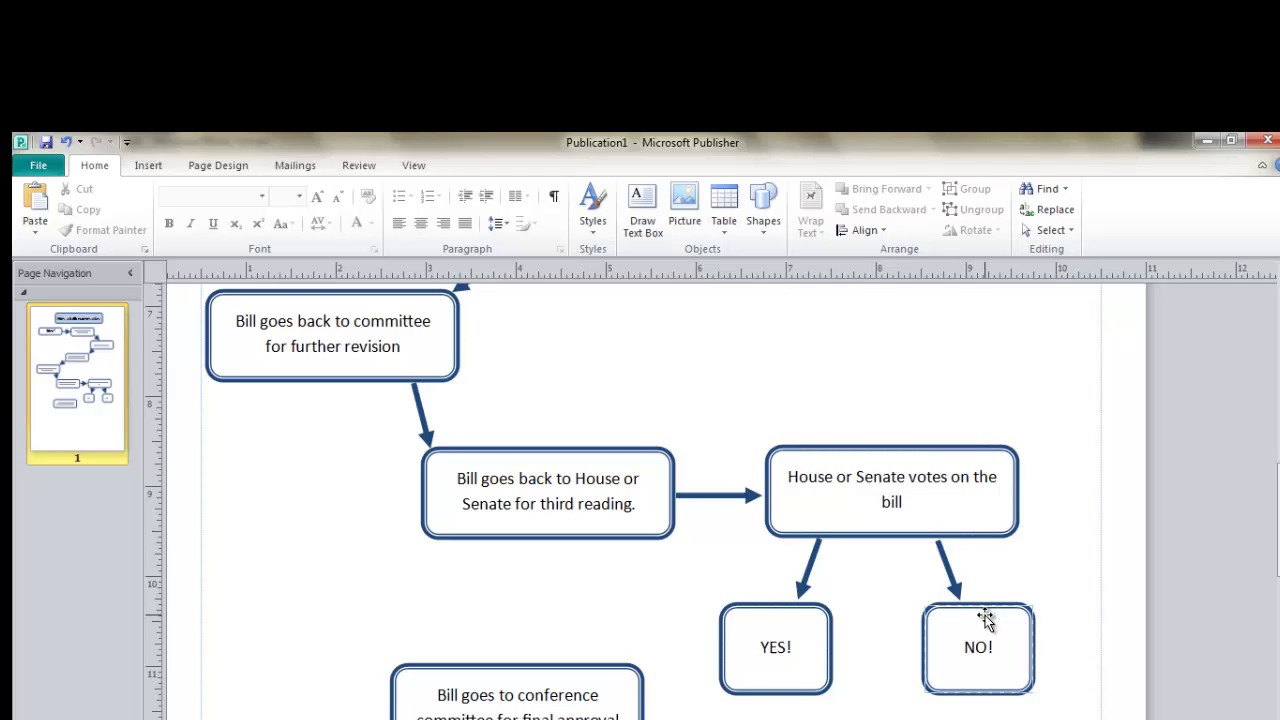
pyautogui.click(808, 573)
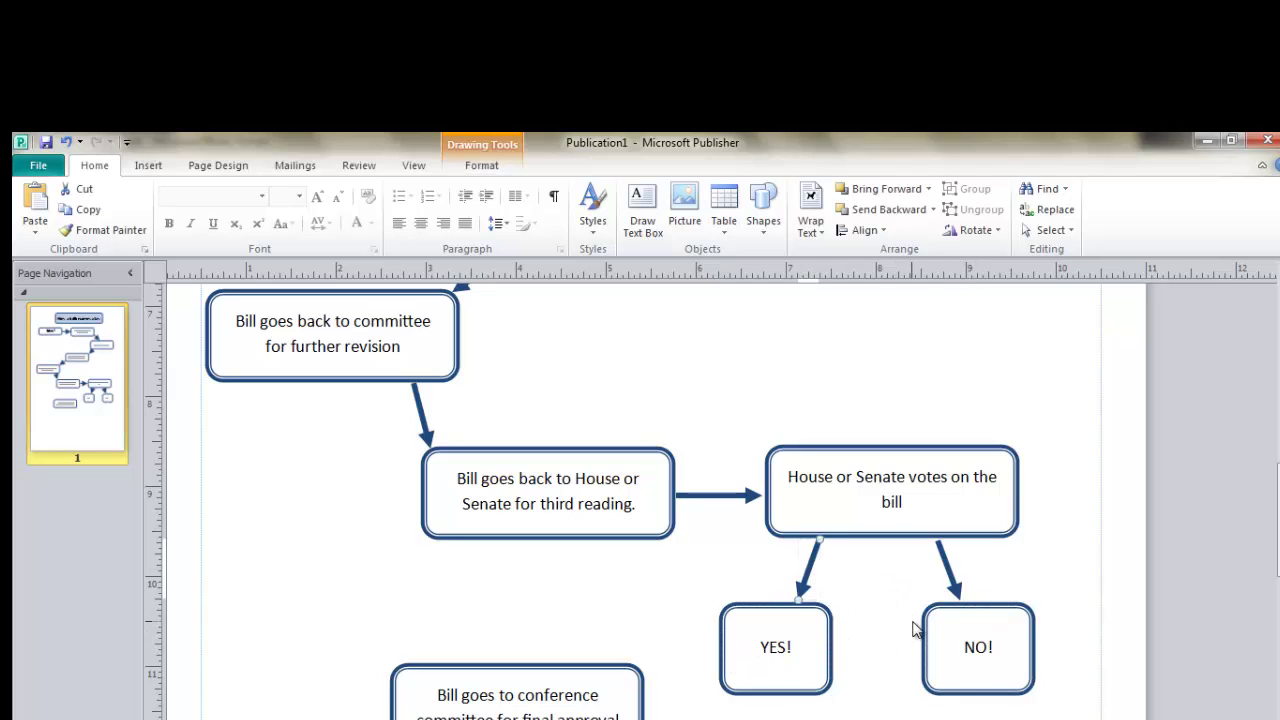
# Duplicate the arrow above "YES!" and reposition the copy to point from the "YES!" box to the "Bill goes to conference committee" box.
pyautogui.click(912, 628)
pyautogui.click(808, 578)
pyautogui.moveTo(806, 579)
pyautogui.mouseDown()
pyautogui.moveTo(818, 588)
pyautogui.moveTo(711, 663)
pyautogui.moveTo(717, 697)
pyautogui.moveTo(648, 697)
pyautogui.mouseUp()
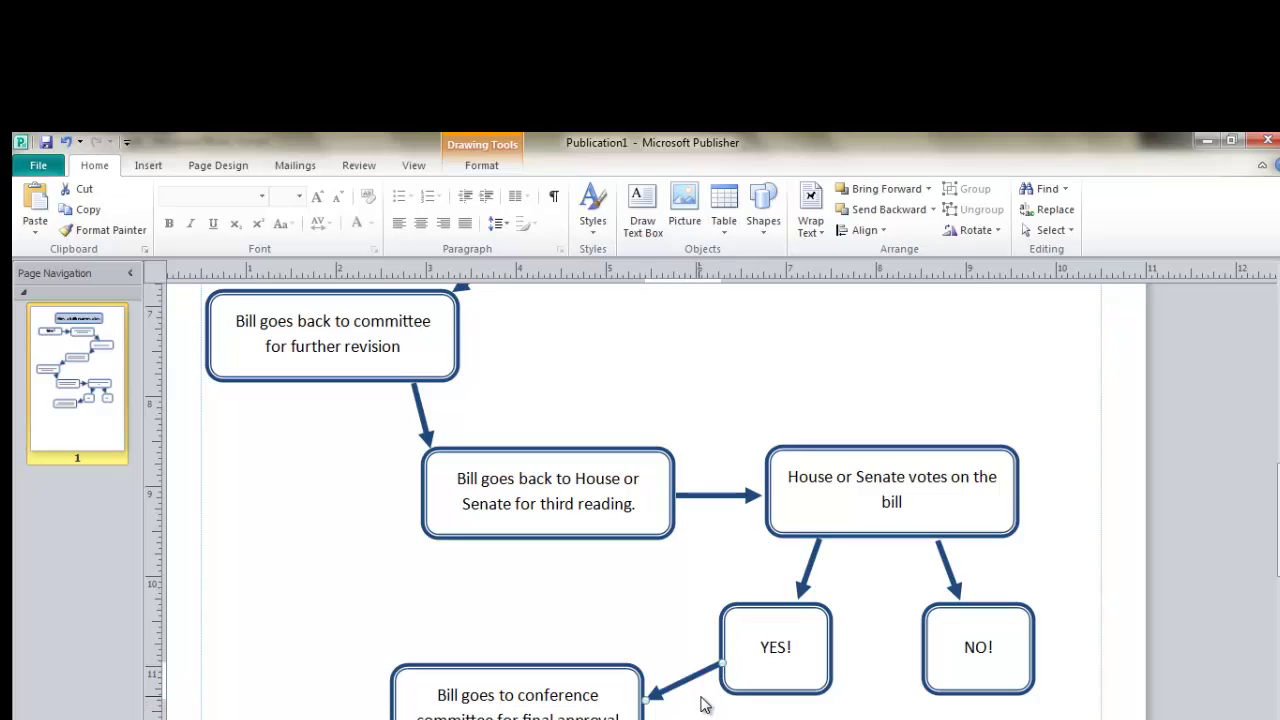
pyautogui.click(870, 670)
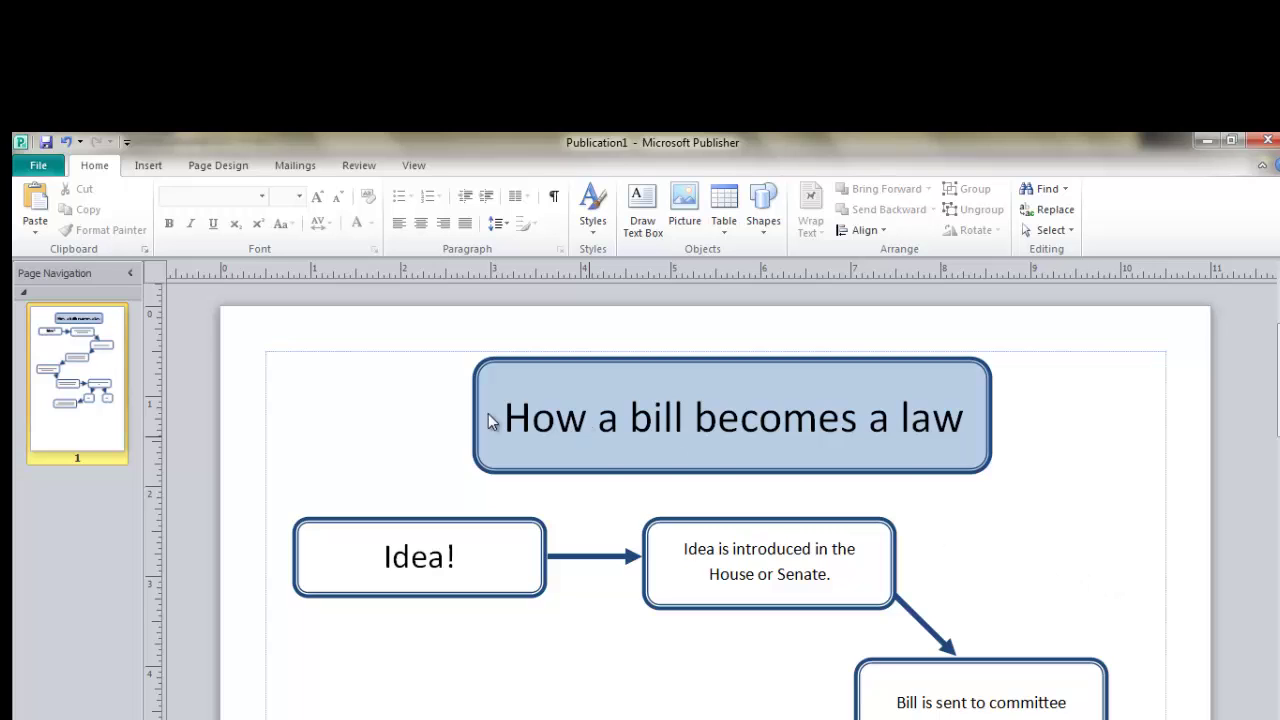
# Save the flow chart as a PDF in the Documents library, naming the file with the author's full name followed by "_Flowchart".
pyautogui.click(40, 166)
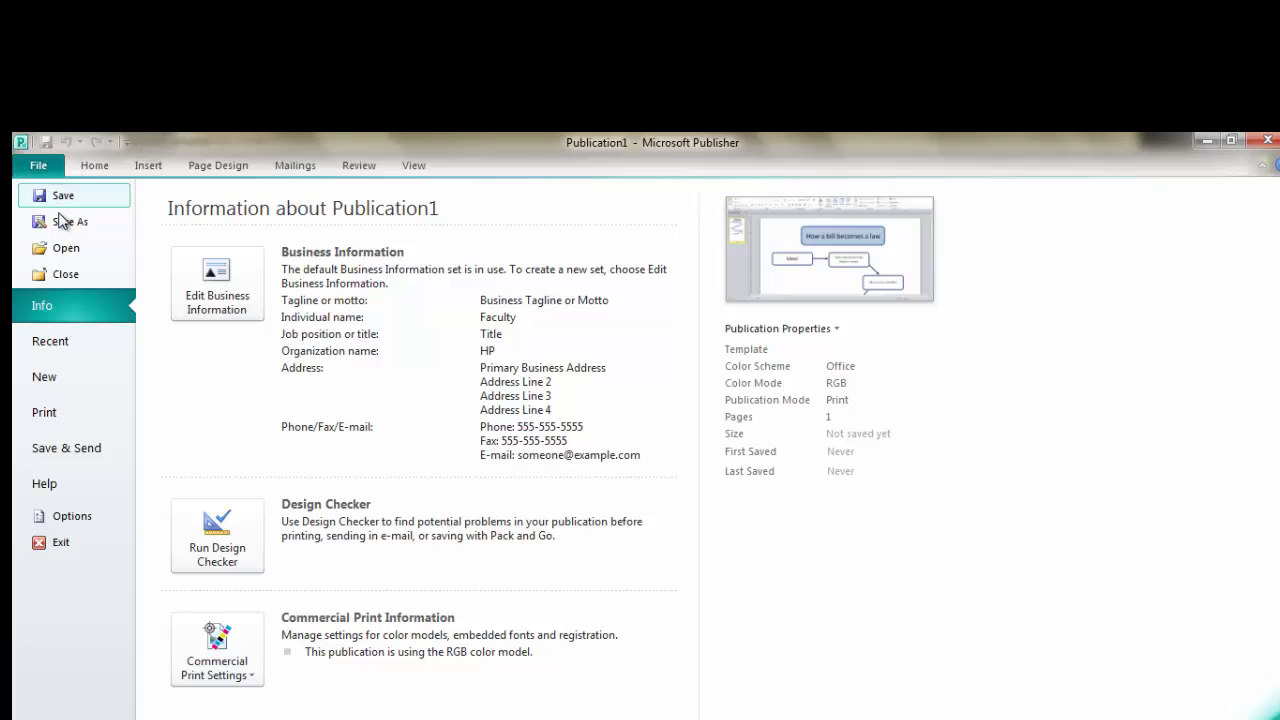
pyautogui.click(70, 220)
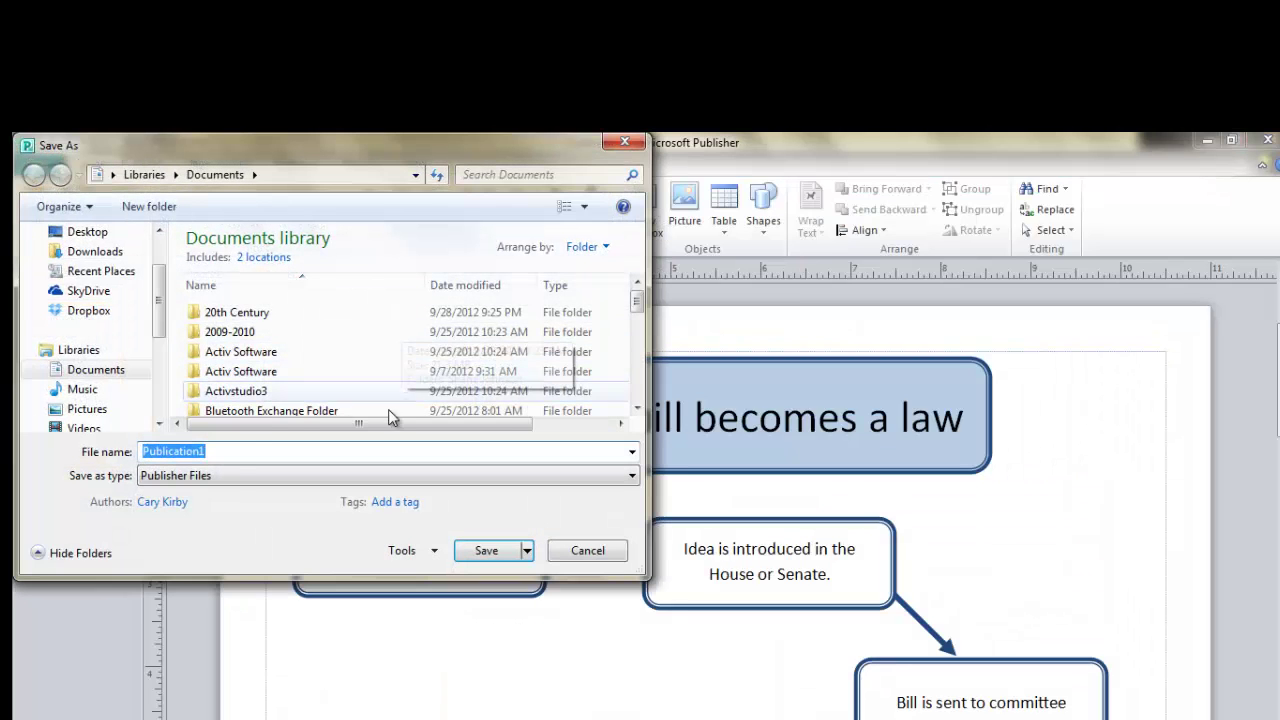
pyautogui.click(238, 479)
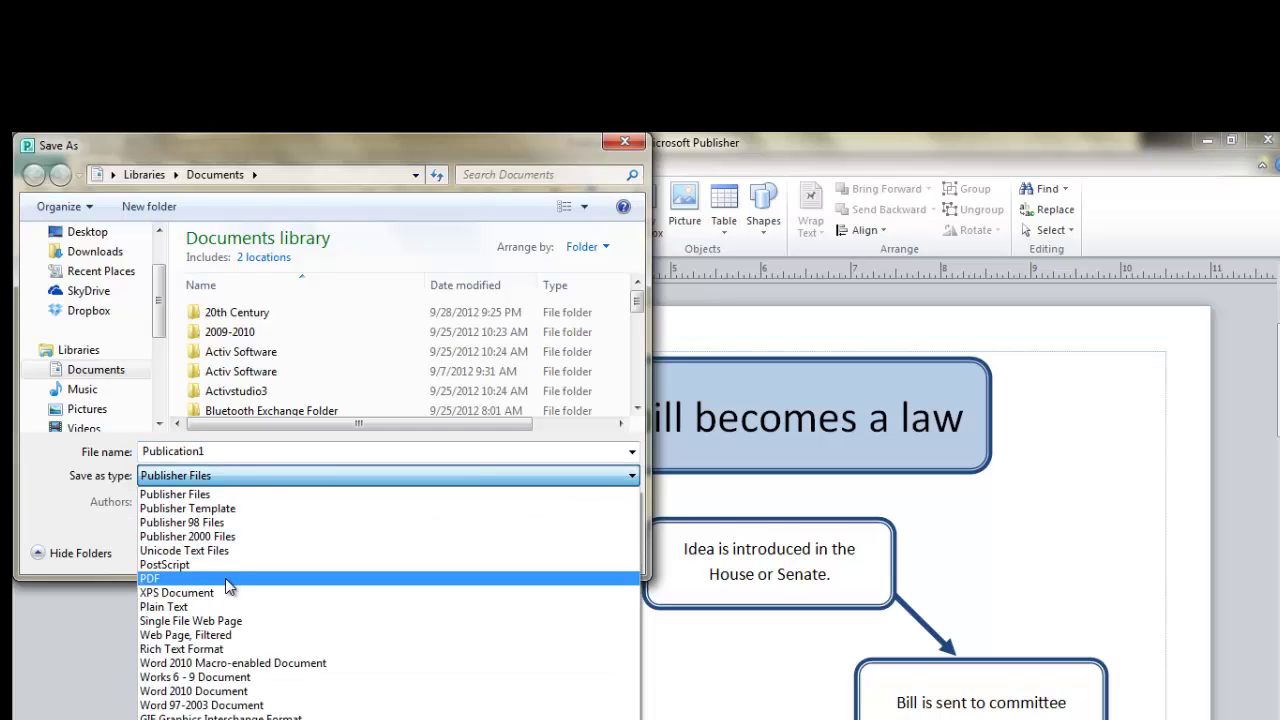
pyautogui.click(225, 578)
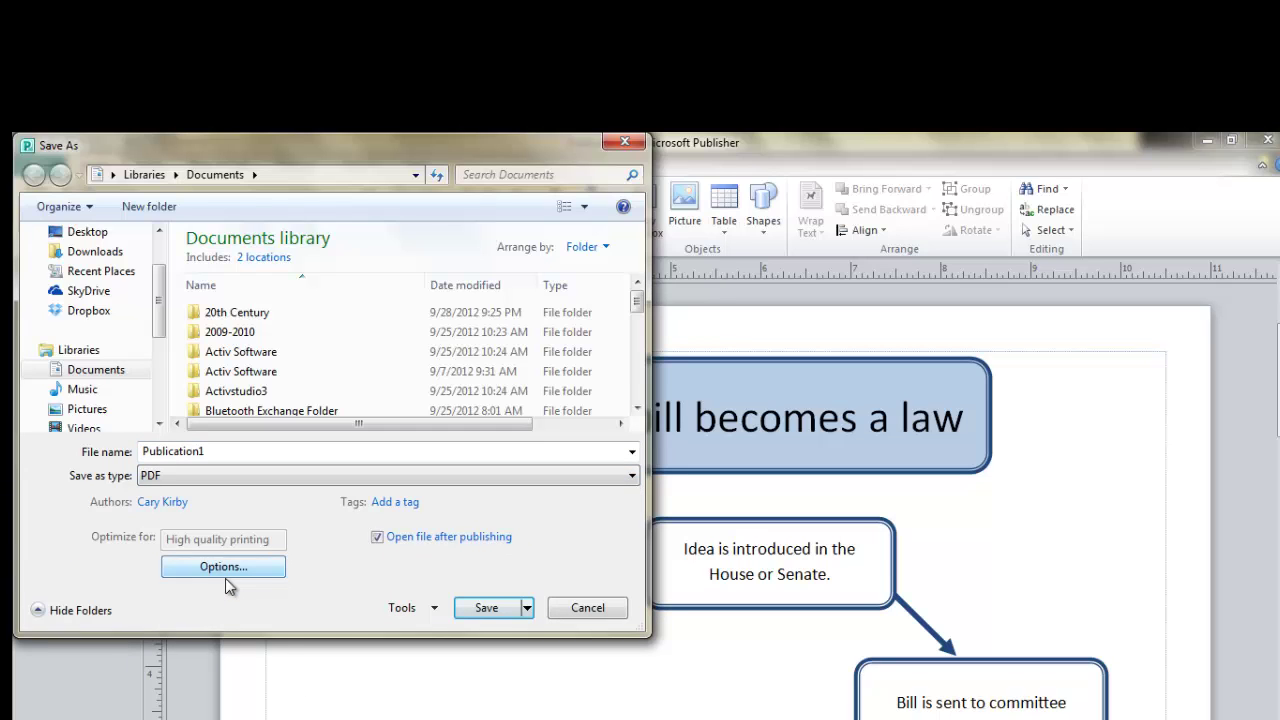
pyautogui.doubleClick(215, 451)
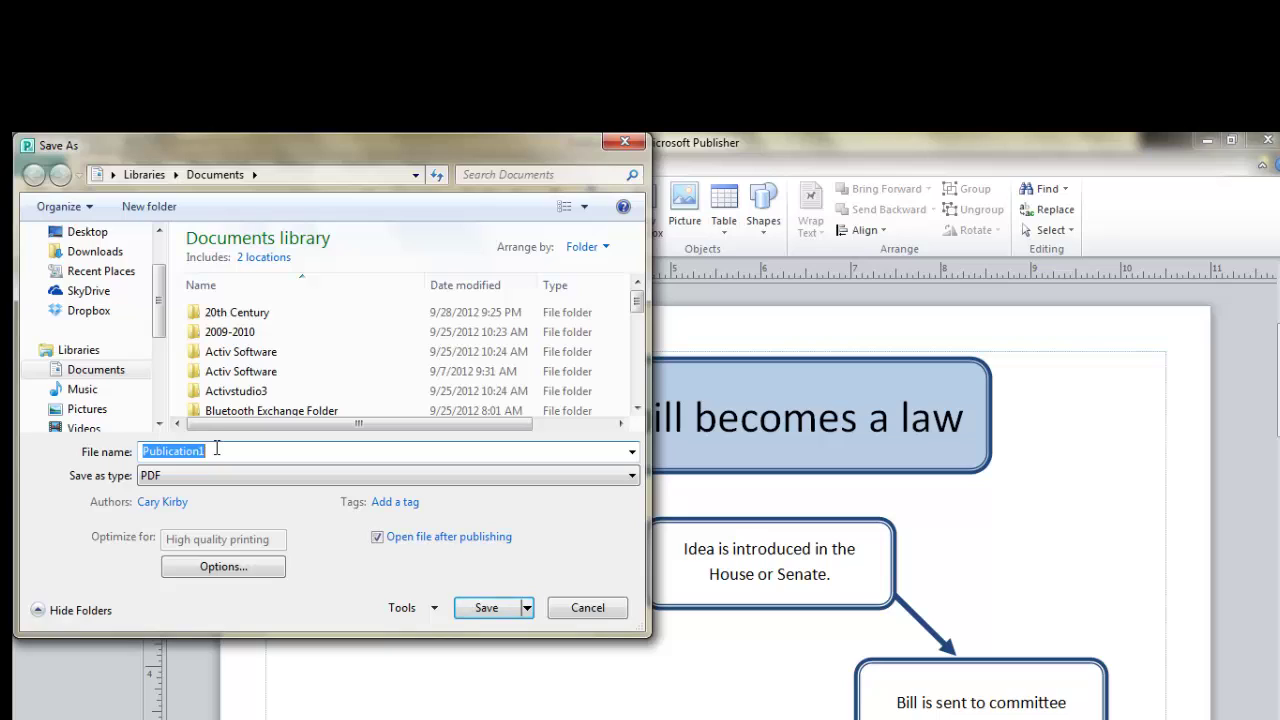
pyautogui.write('Cary_Kirby_Flowchart')
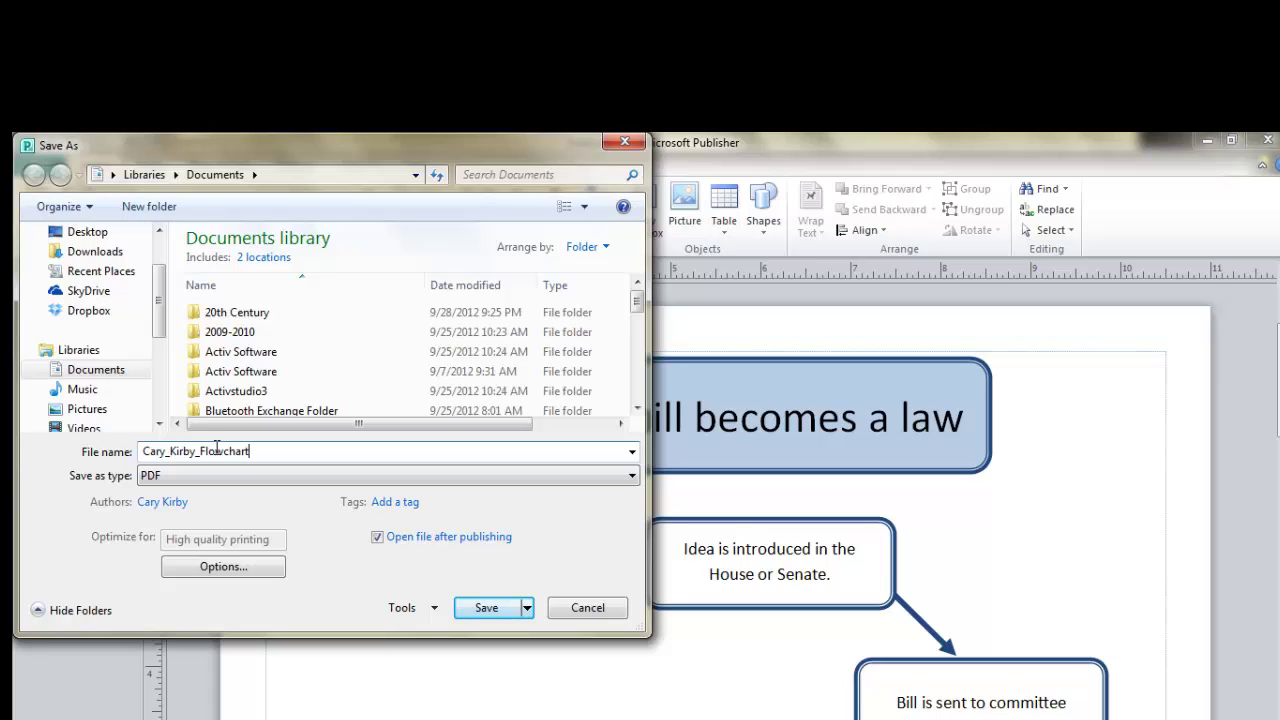